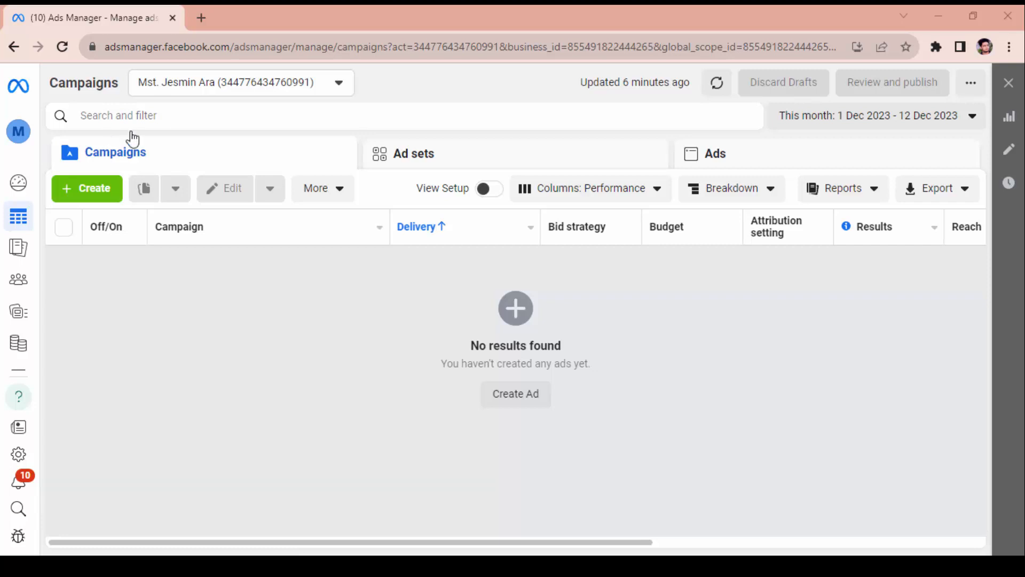
Step: Start a new campaign with the Auction buying type and the Engagement objective
{"action": "left_click", "coordinate": [88, 192]}
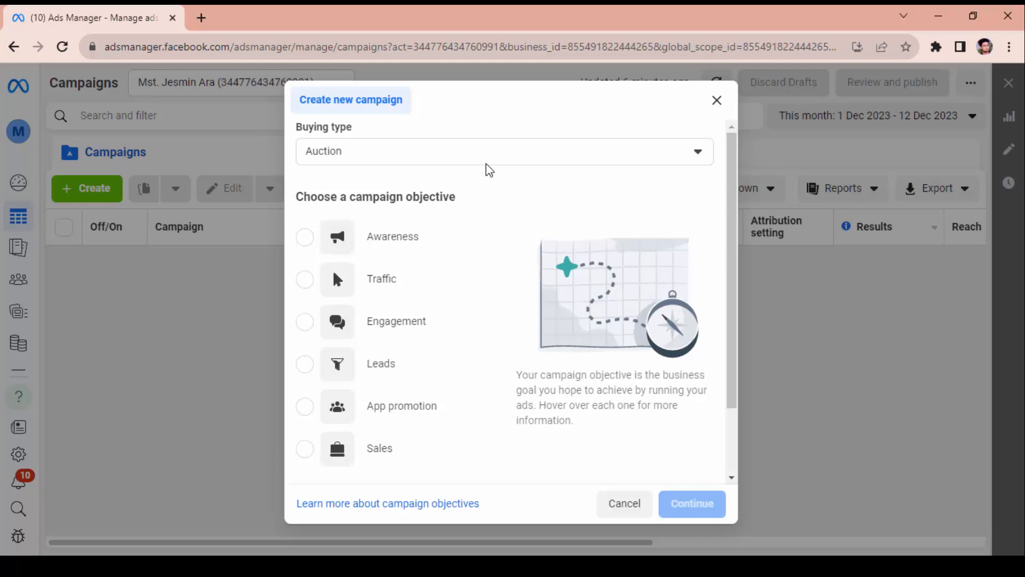
{"action": "mouse_move", "coordinate": [416, 240]}
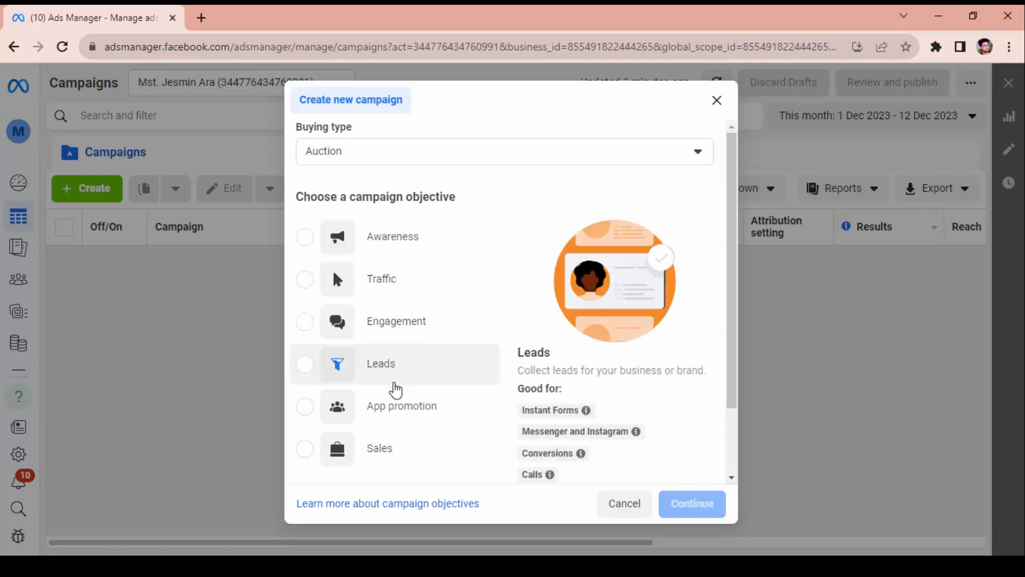
{"action": "scroll", "coordinate": [430, 351], "scroll_direction": "down", "scroll_amount": 2}
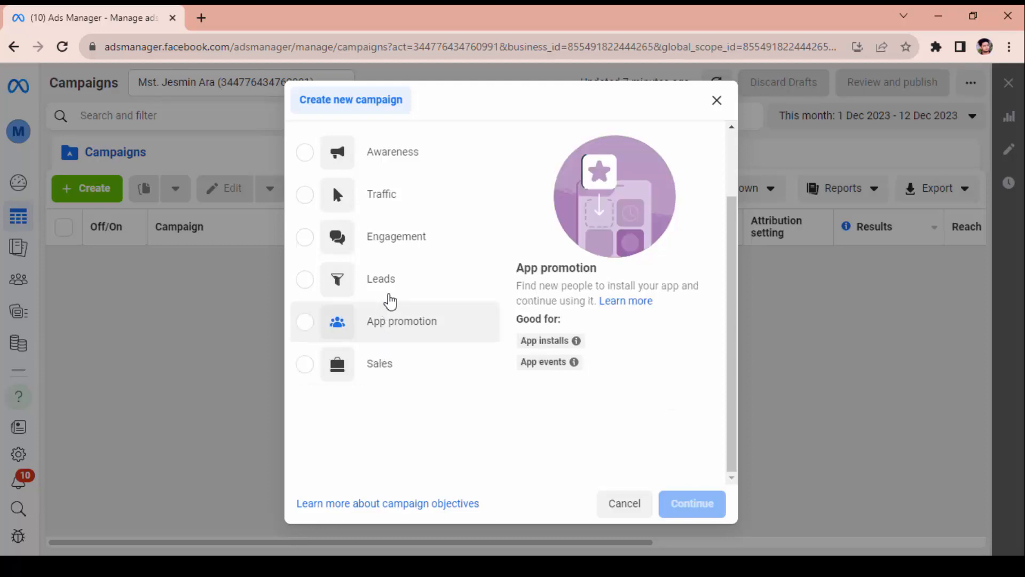
{"action": "left_click", "coordinate": [390, 251]}
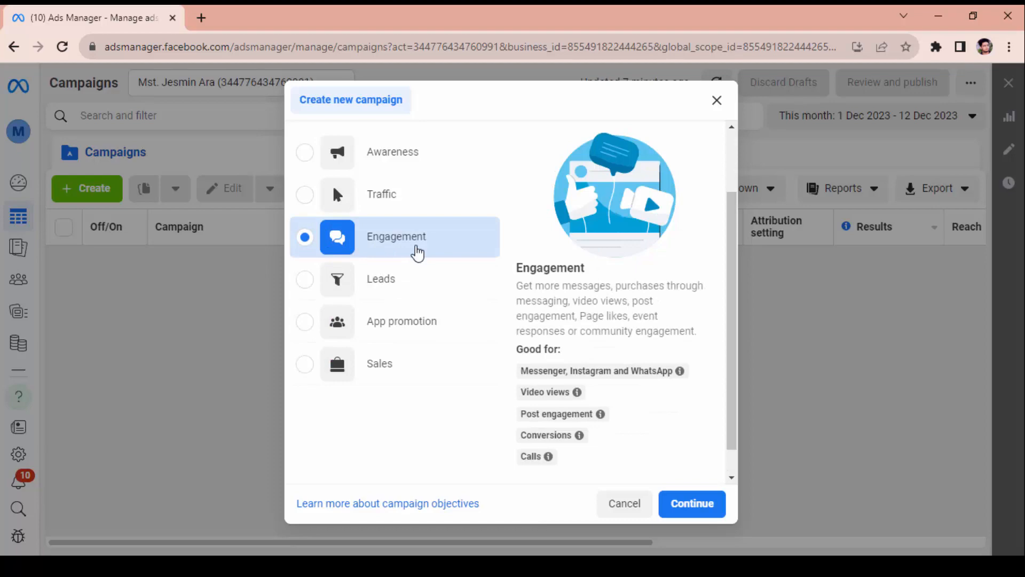
{"action": "left_click", "coordinate": [684, 508]}
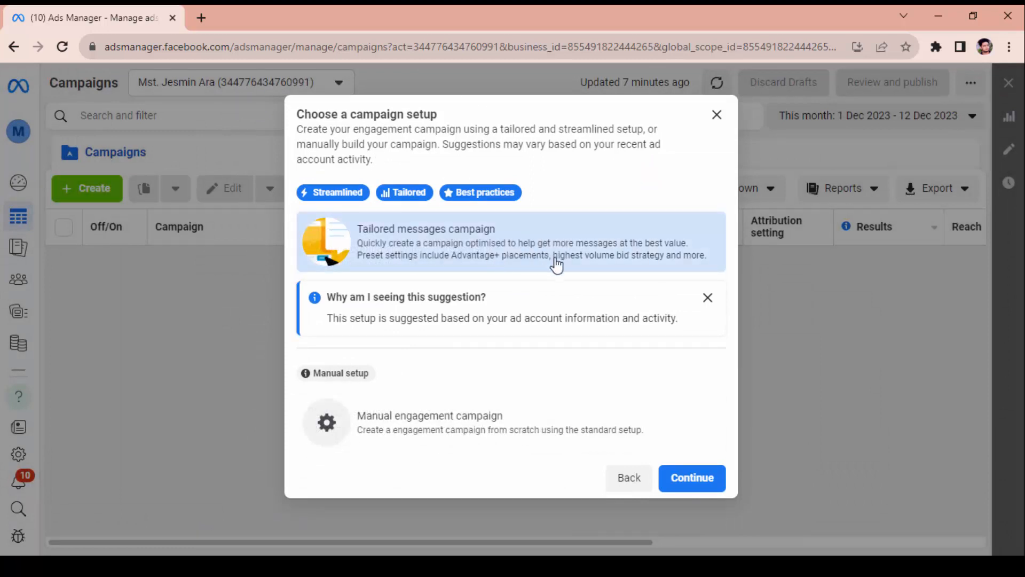
Step: Choose the manual engagement campaign setup and dismiss the Leads campaign recommendation
{"action": "left_click", "coordinate": [500, 443]}
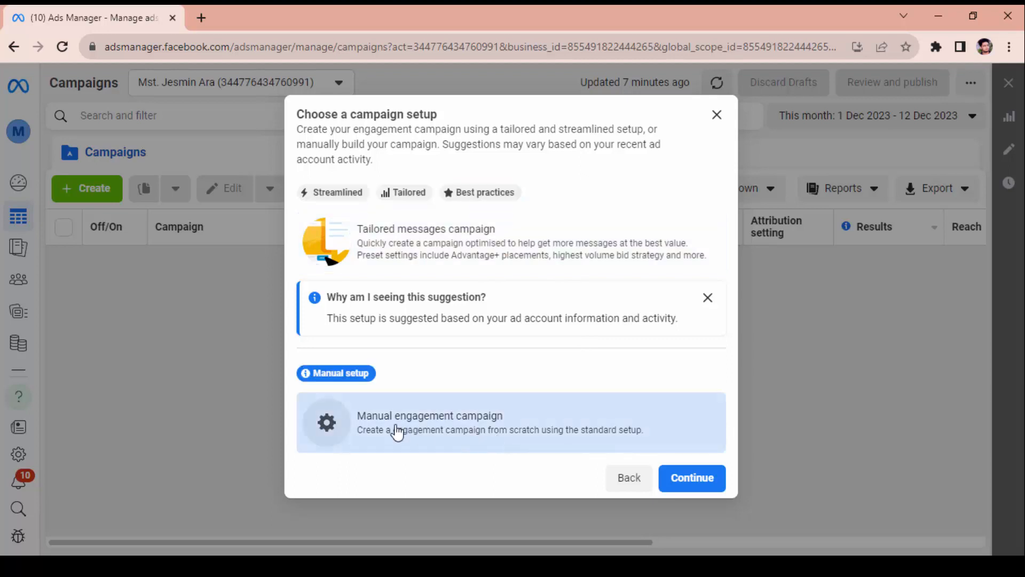
{"action": "left_click", "coordinate": [690, 481]}
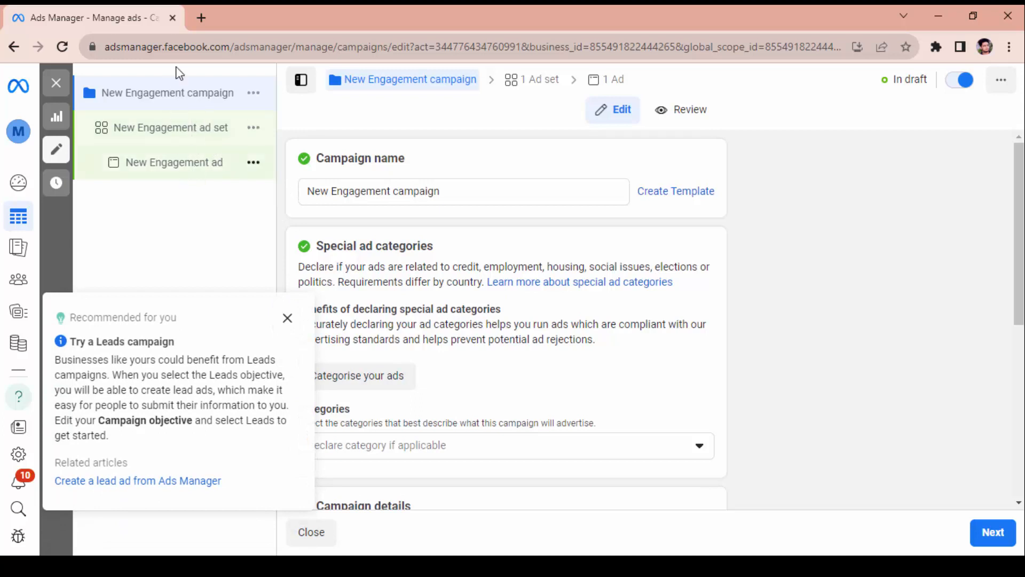
{"action": "left_click", "coordinate": [286, 319]}
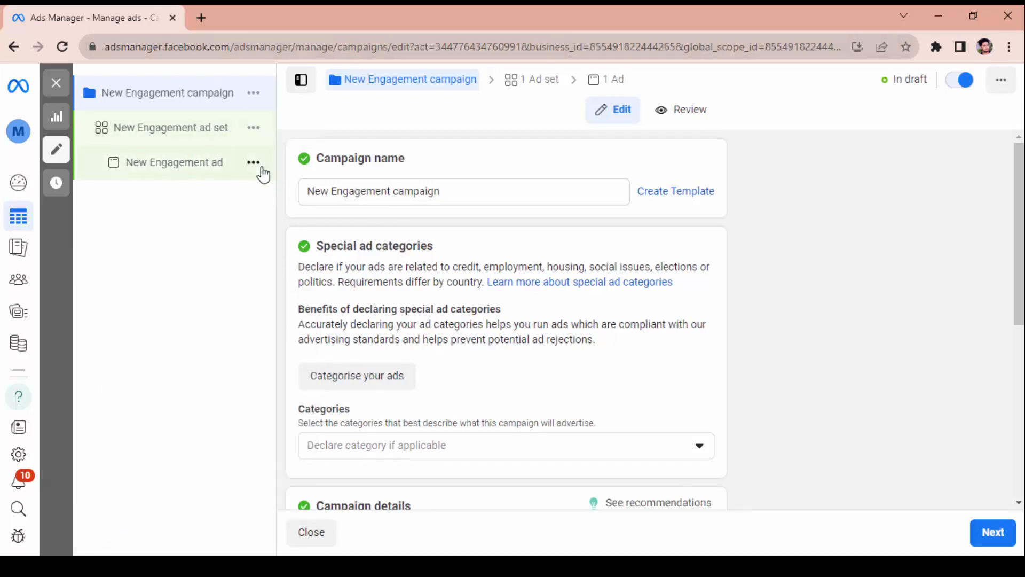
Step: Rename the campaign as TM IT STORE POST BOOST and continue to the ad set settings
{"action": "left_click_drag", "start_coordinate": [450, 193], "coordinate": [288, 207]}
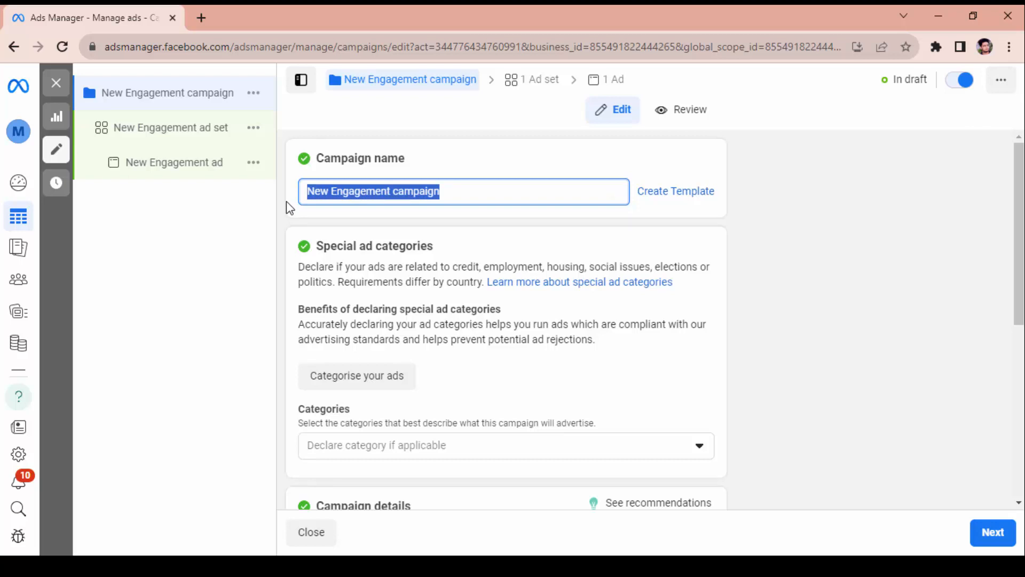
{"action": "type", "text": "TM "}
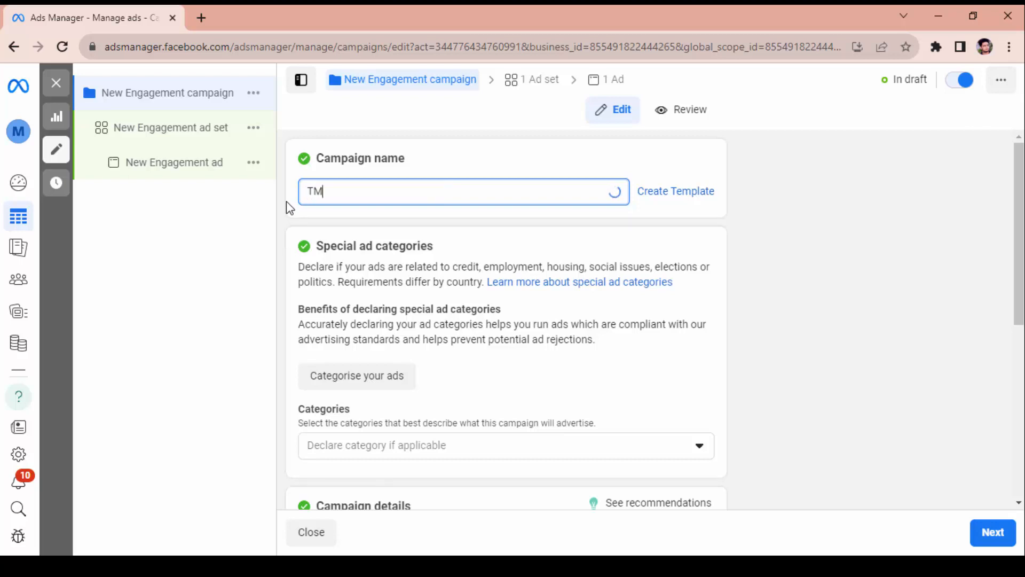
{"action": "type", "text": "IT STORE POST BOOST"}
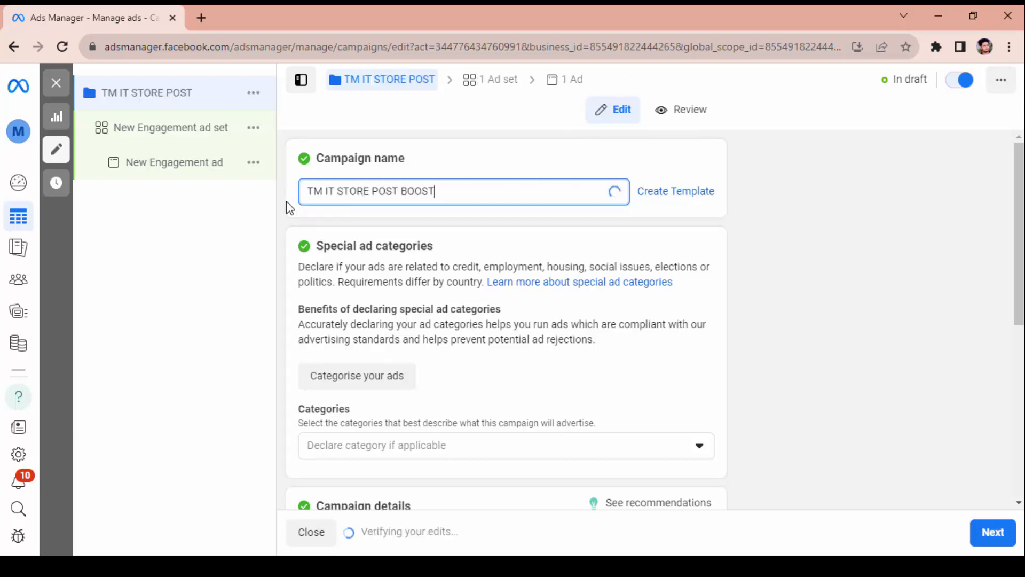
{"action": "scroll", "coordinate": [502, 283], "scroll_direction": "down", "scroll_amount": 6}
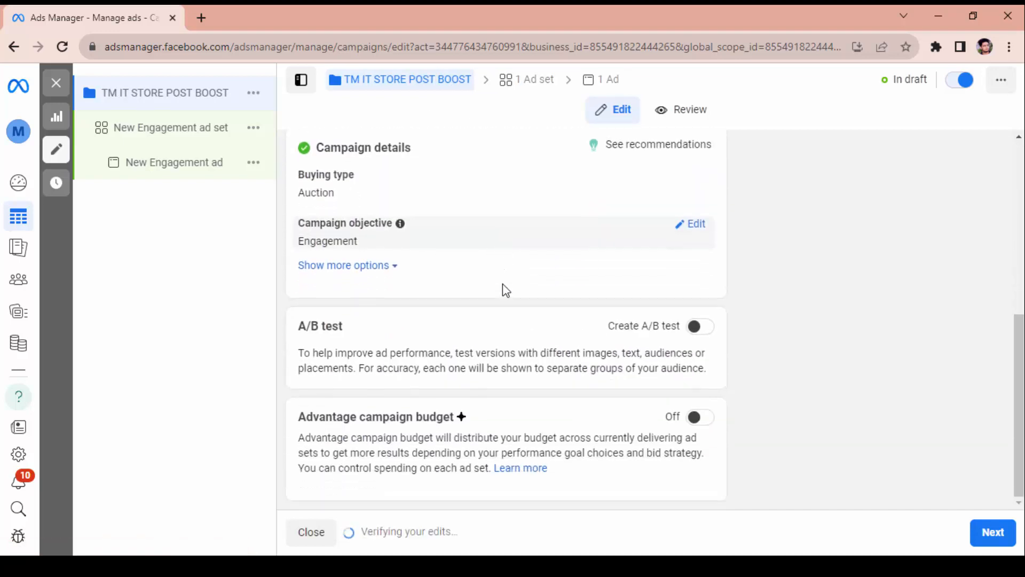
{"action": "scroll", "coordinate": [561, 370], "scroll_direction": "up", "scroll_amount": 6}
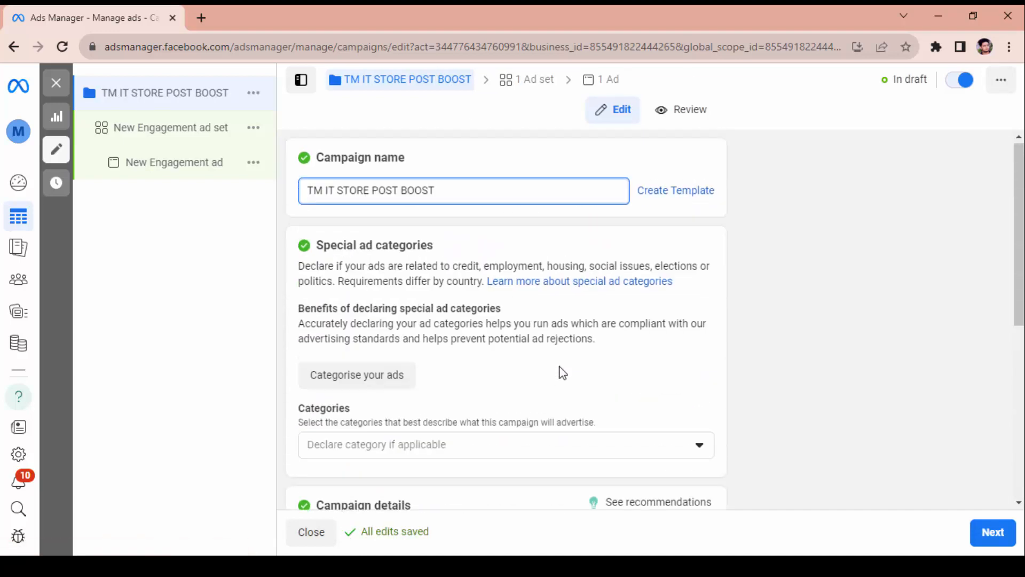
{"action": "scroll", "coordinate": [801, 331], "scroll_direction": "down", "scroll_amount": 6}
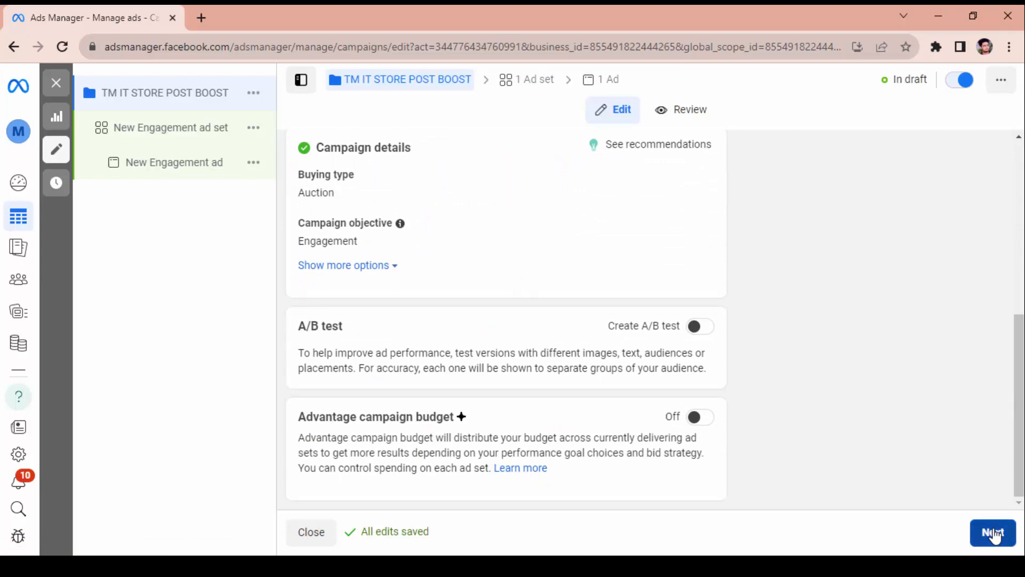
{"action": "left_click", "coordinate": [992, 532]}
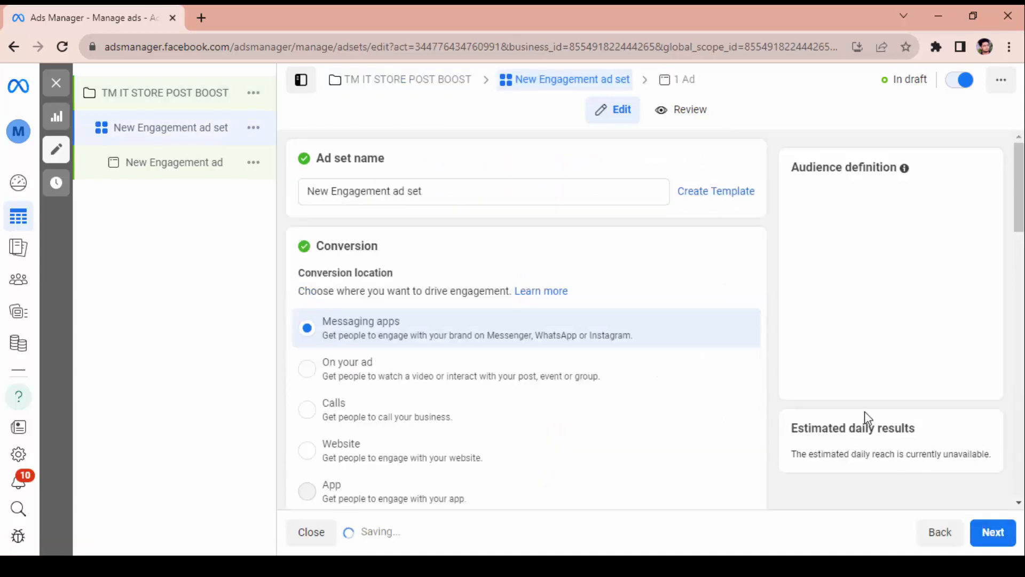
Step: Rename the ad set as TM IT STORE ad set
{"action": "left_click", "coordinate": [392, 191]}
{"action": "left_click", "coordinate": [301, 197], "text": "shift"}
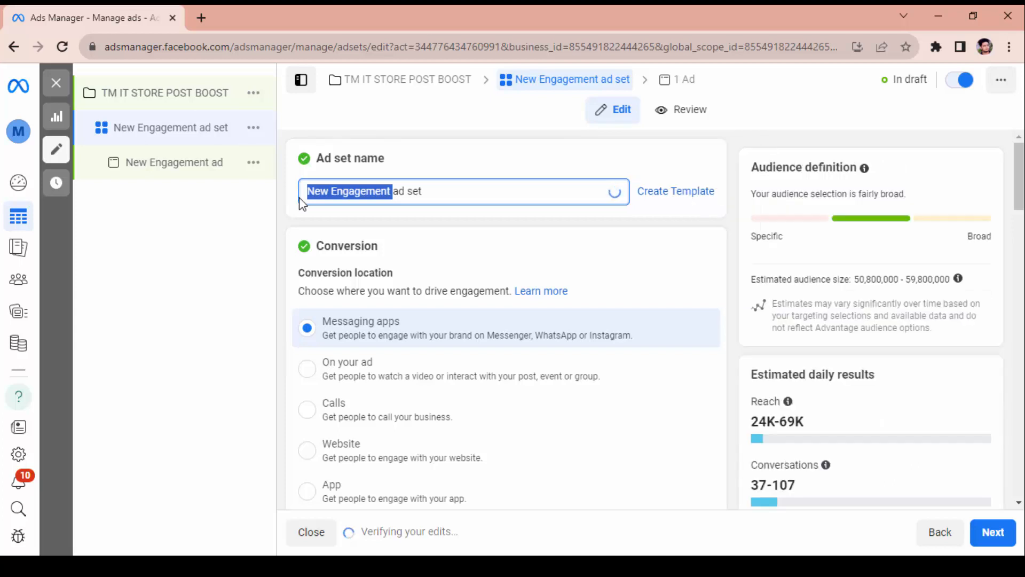
{"action": "type", "text": "TM IT ST"}
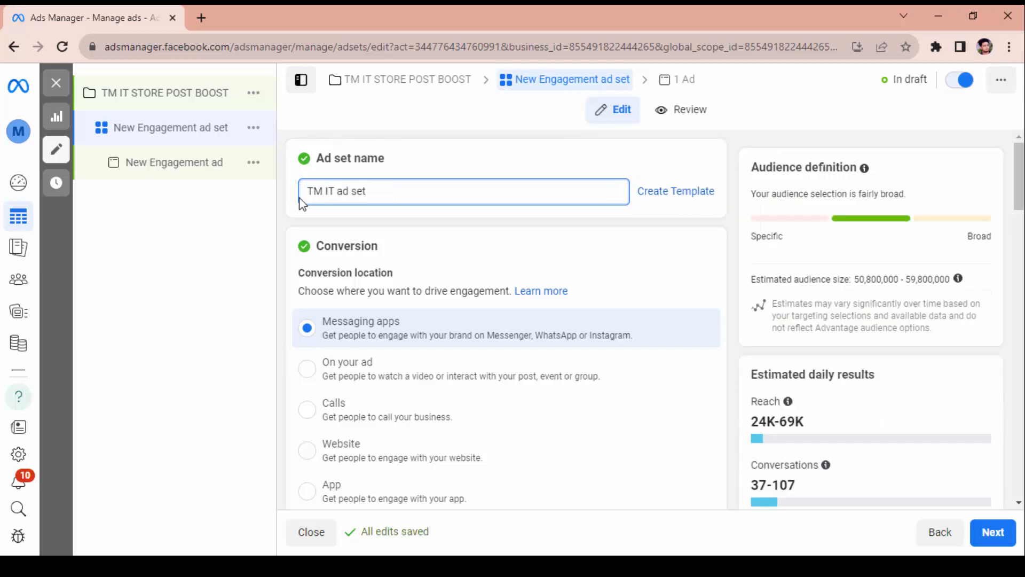
{"action": "type", "text": "ORE"}
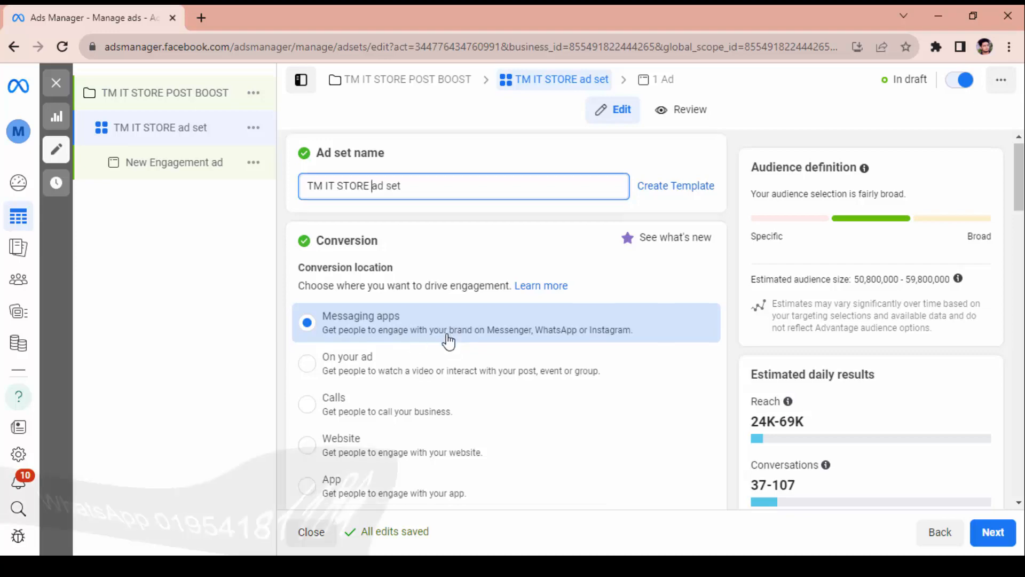
{"action": "scroll", "coordinate": [447, 341], "scroll_direction": "down", "scroll_amount": 4}
{"action": "scroll", "coordinate": [601, 316], "scroll_direction": "up", "scroll_amount": 4}
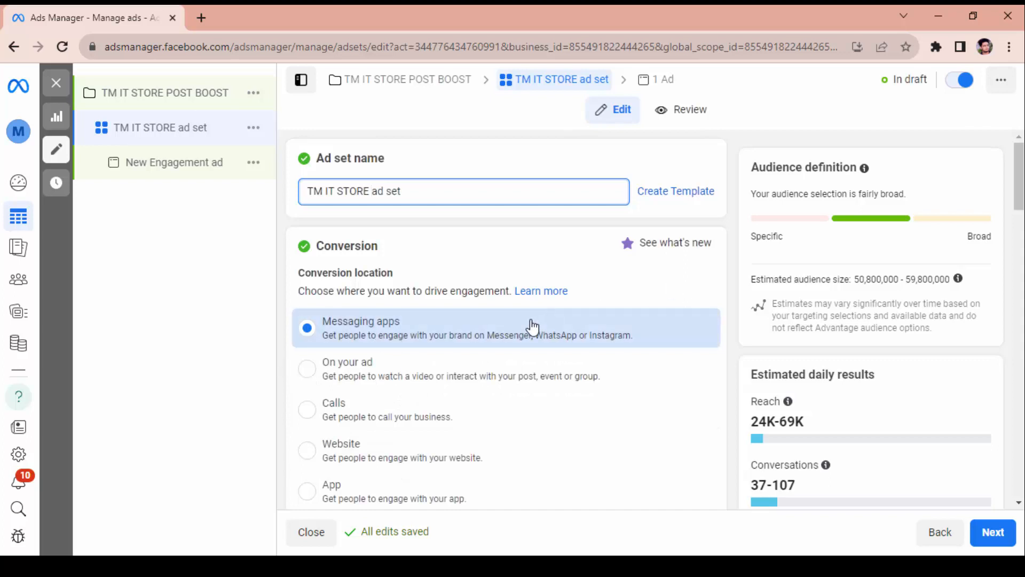
Step: Select Tmitstore.com as the Facebook Page for the ad set
{"action": "scroll", "coordinate": [654, 247], "scroll_direction": "down", "scroll_amount": 3}
{"action": "scroll", "coordinate": [655, 247], "scroll_direction": "down", "scroll_amount": 1}
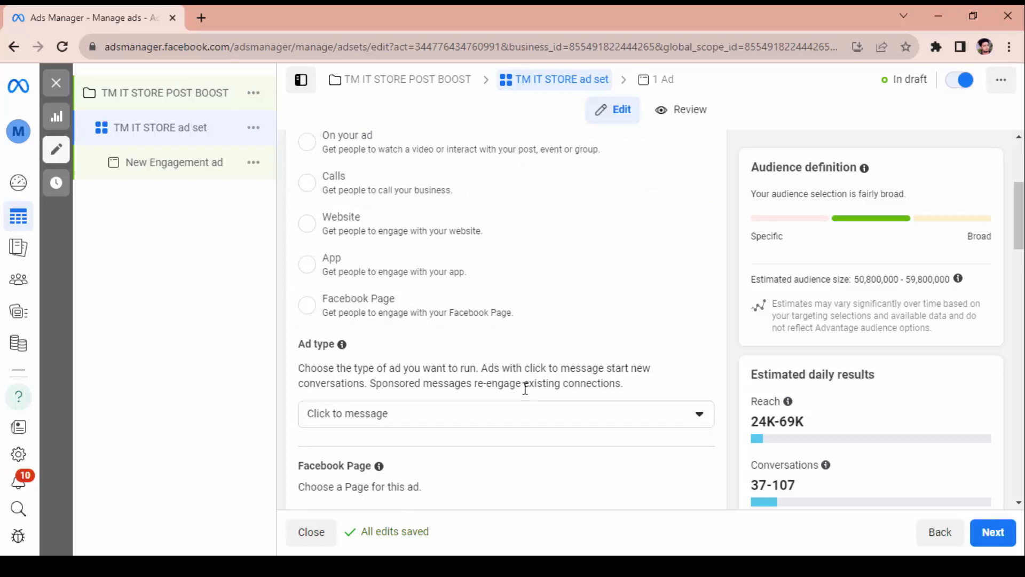
{"action": "scroll", "coordinate": [526, 388], "scroll_direction": "down", "scroll_amount": 3}
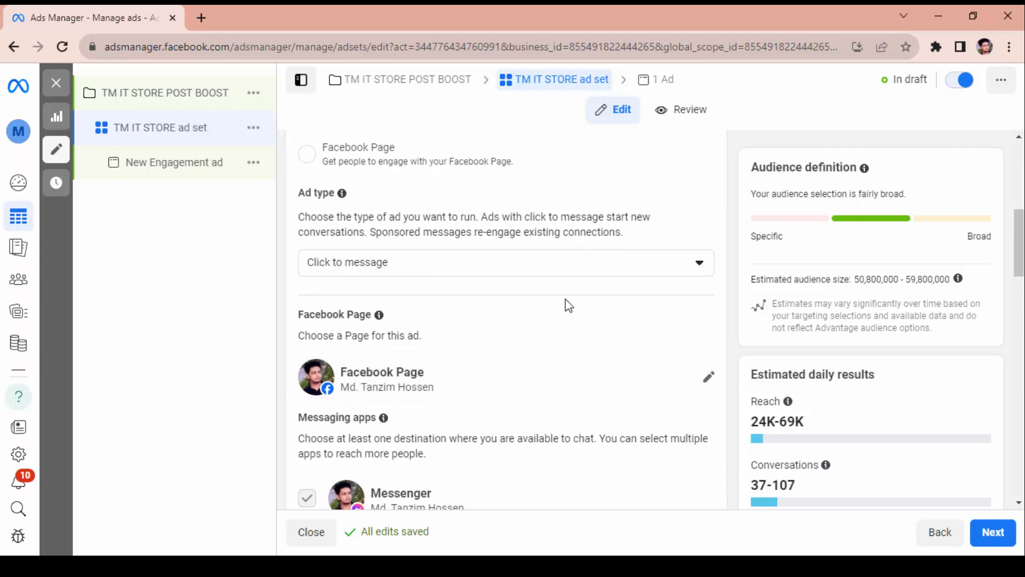
{"action": "scroll", "coordinate": [568, 305], "scroll_direction": "down", "scroll_amount": 1}
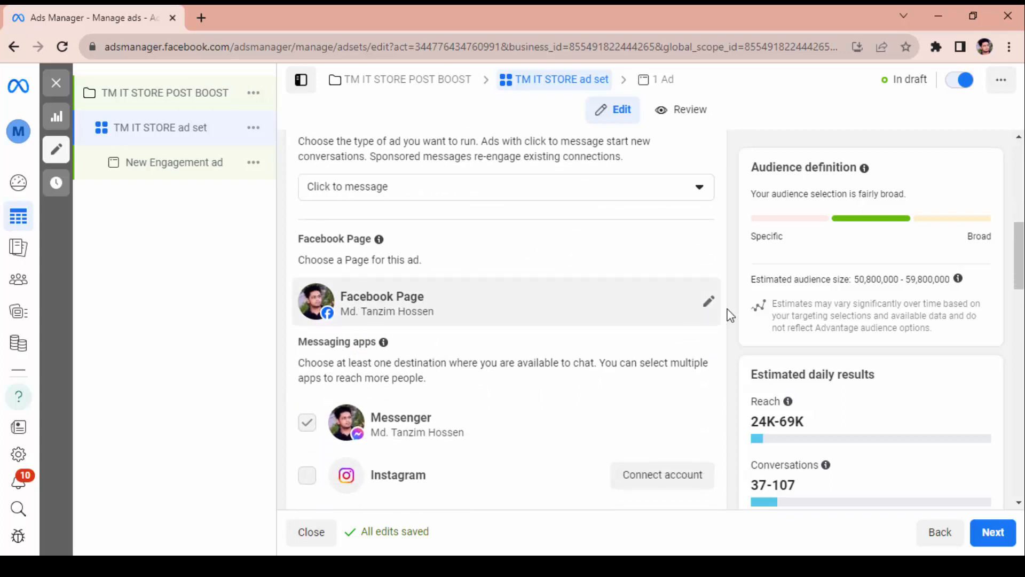
{"action": "left_click", "coordinate": [709, 303]}
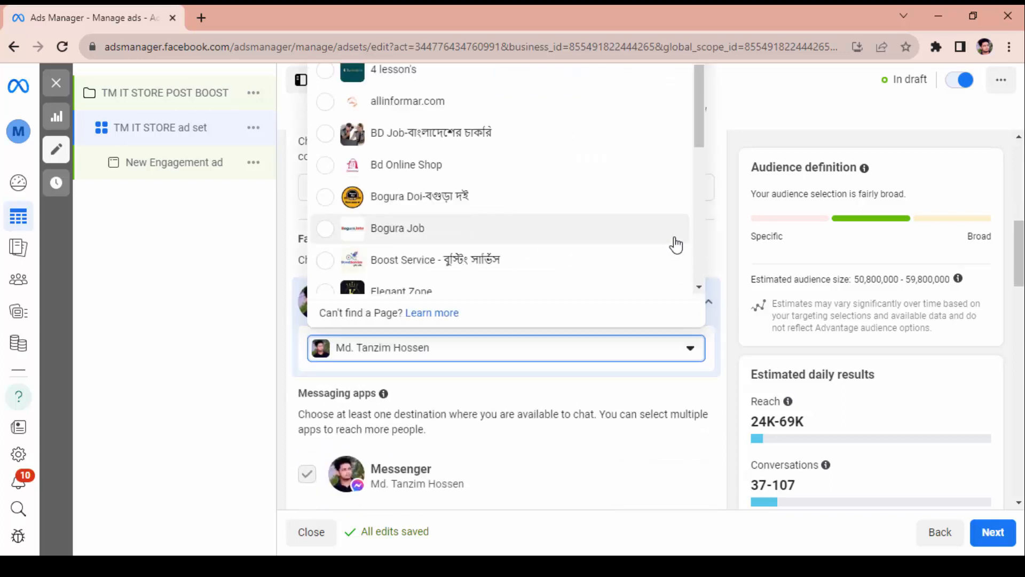
{"action": "scroll", "coordinate": [624, 204], "scroll_direction": "down", "scroll_amount": 3}
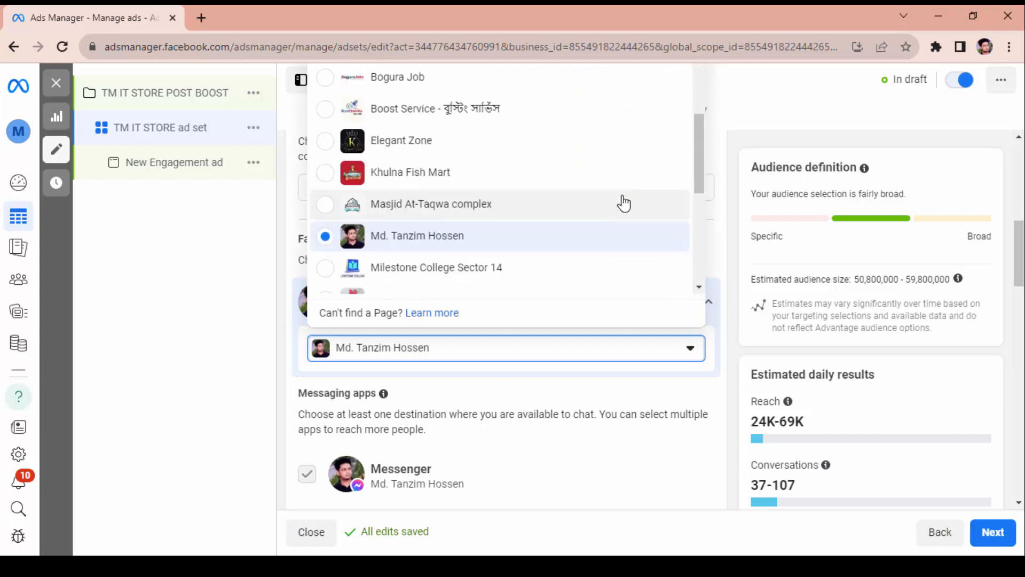
{"action": "scroll", "coordinate": [622, 202], "scroll_direction": "down", "scroll_amount": 4}
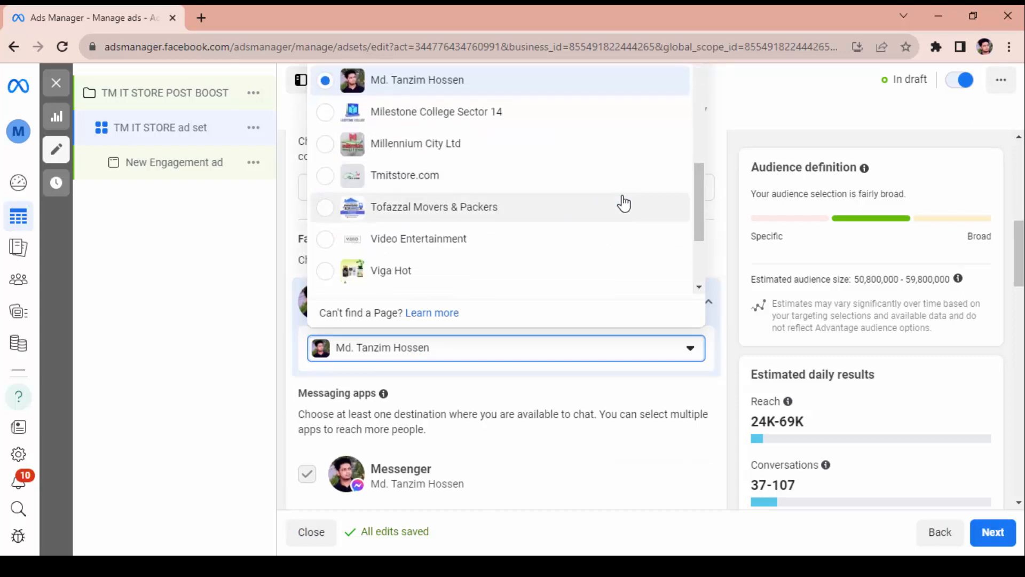
{"action": "left_click", "coordinate": [297, 353]}
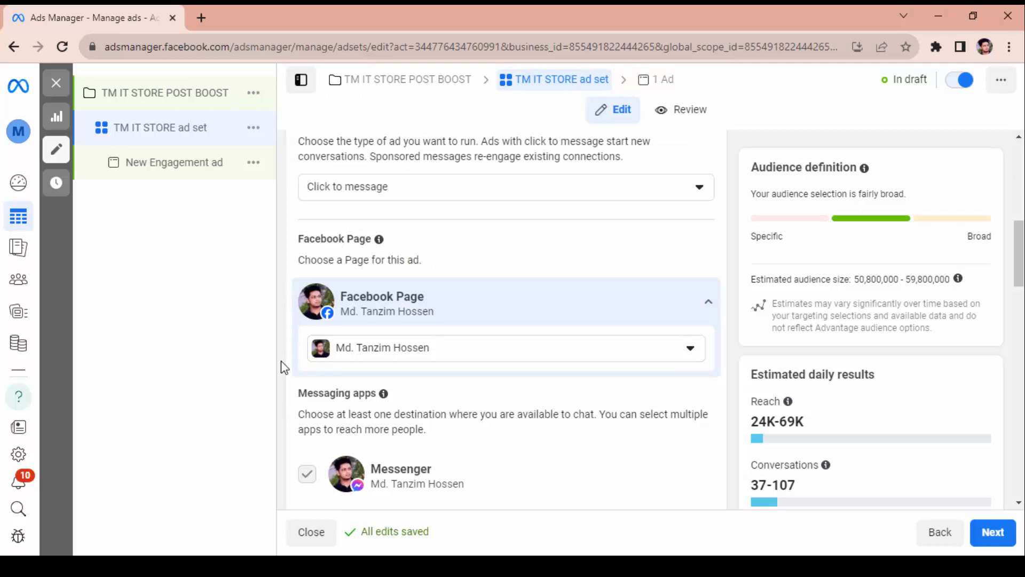
{"action": "left_click", "coordinate": [451, 359]}
{"action": "scroll", "coordinate": [464, 170], "scroll_direction": "down", "scroll_amount": 5}
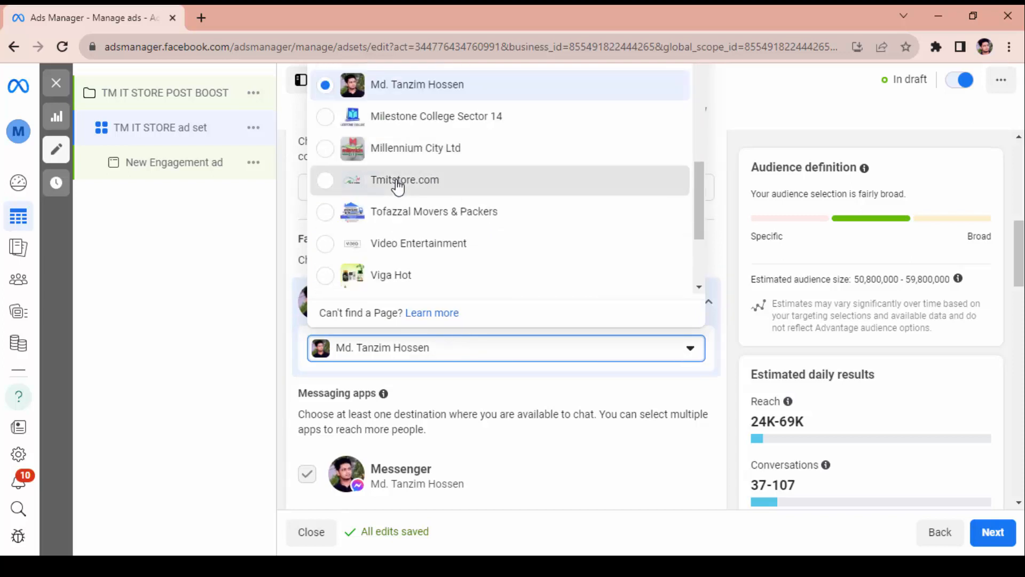
{"action": "left_click", "coordinate": [398, 182]}
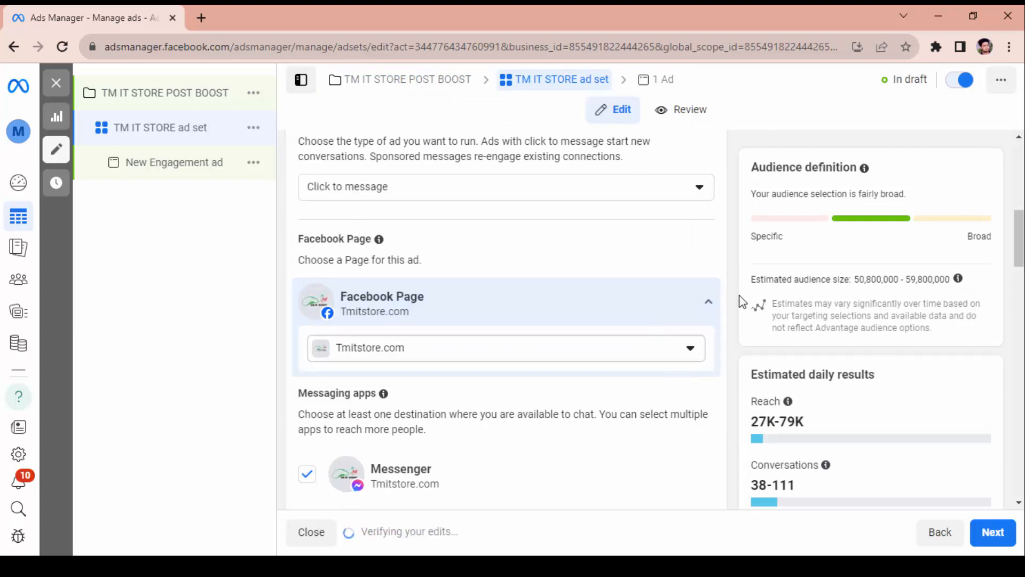
Step: Deselect WhatsApp as a messaging destination for the ad set, keeping Messenger selected
{"action": "scroll", "coordinate": [710, 323], "scroll_direction": "up", "scroll_amount": 5}
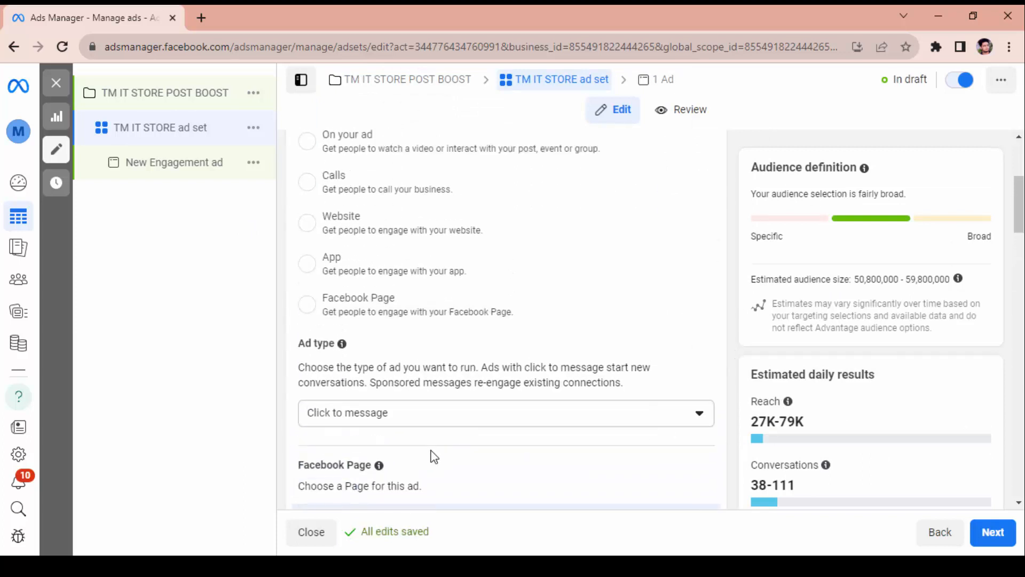
{"action": "scroll", "coordinate": [604, 319], "scroll_direction": "down", "scroll_amount": 5}
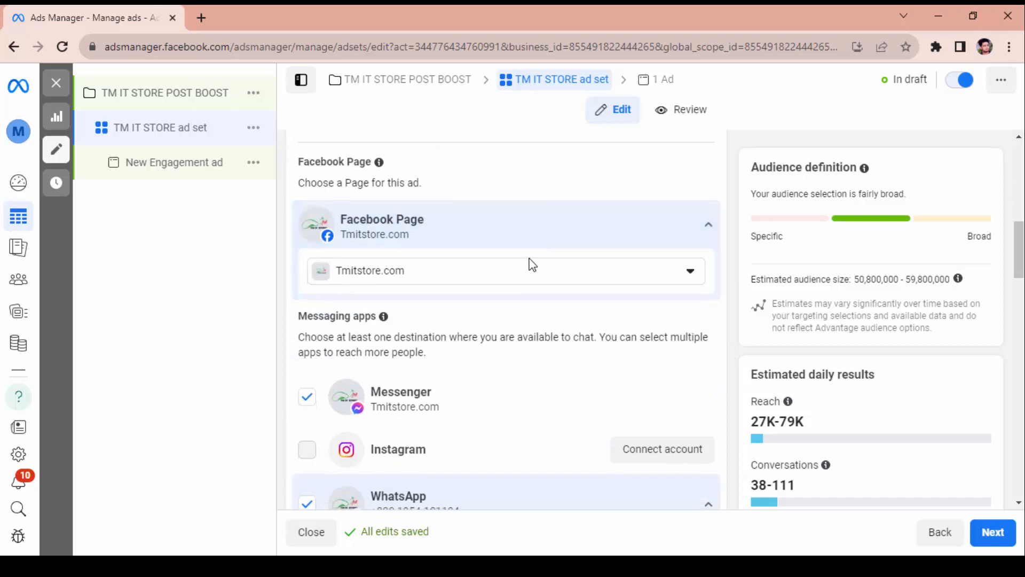
{"action": "scroll", "coordinate": [555, 288], "scroll_direction": "down", "scroll_amount": 3}
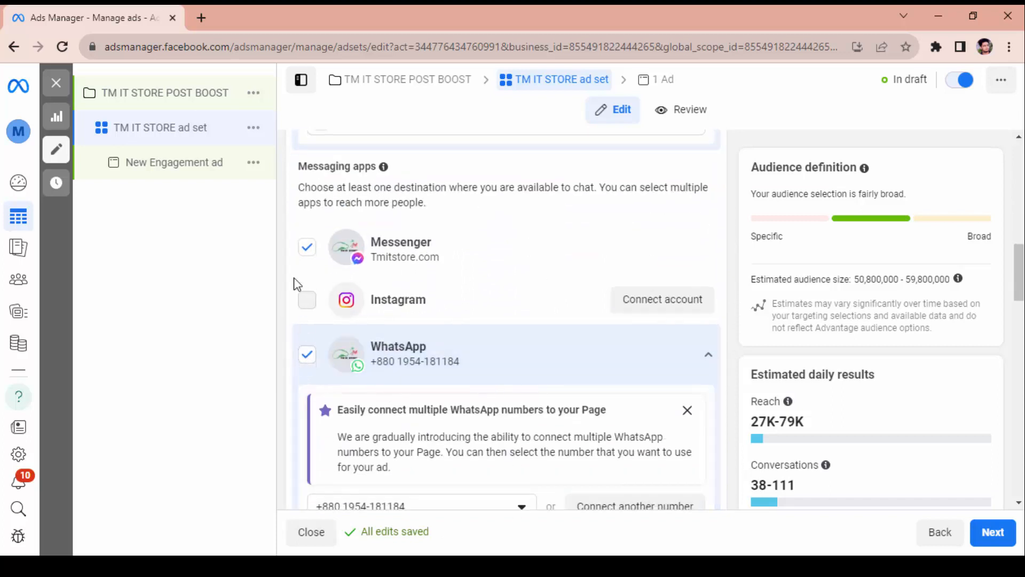
{"action": "left_click", "coordinate": [306, 352]}
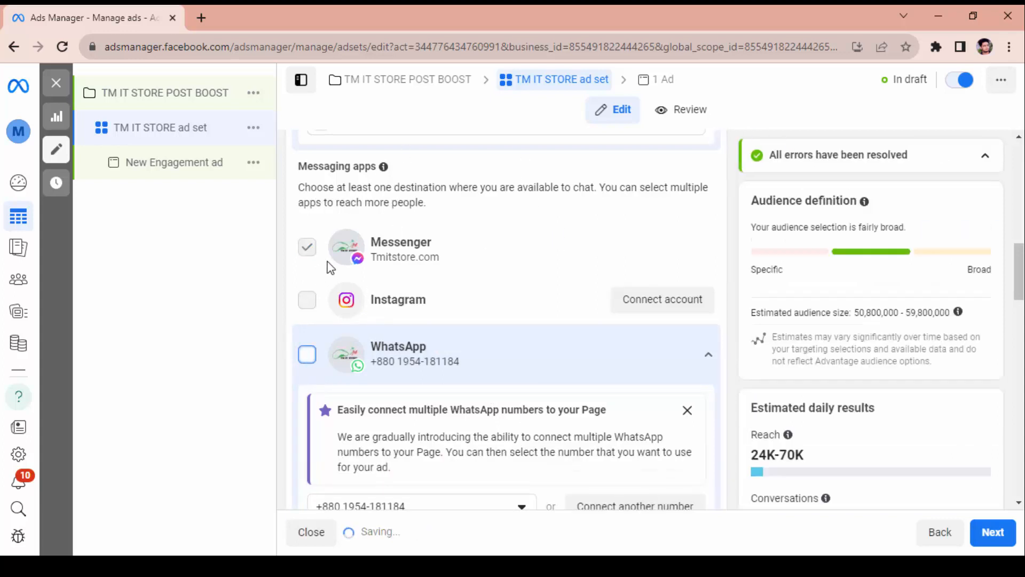
Step: Review the ad set's performance goal, bid control, budget and schedule settings and the estimated daily results
{"action": "scroll", "coordinate": [464, 289], "scroll_direction": "down", "scroll_amount": 3}
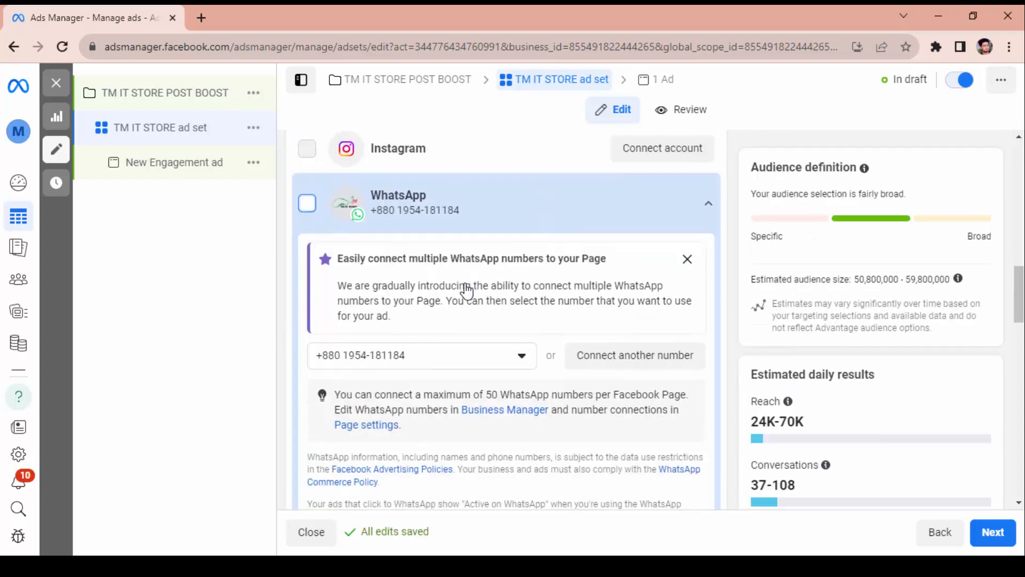
{"action": "scroll", "coordinate": [466, 290], "scroll_direction": "down", "scroll_amount": 5}
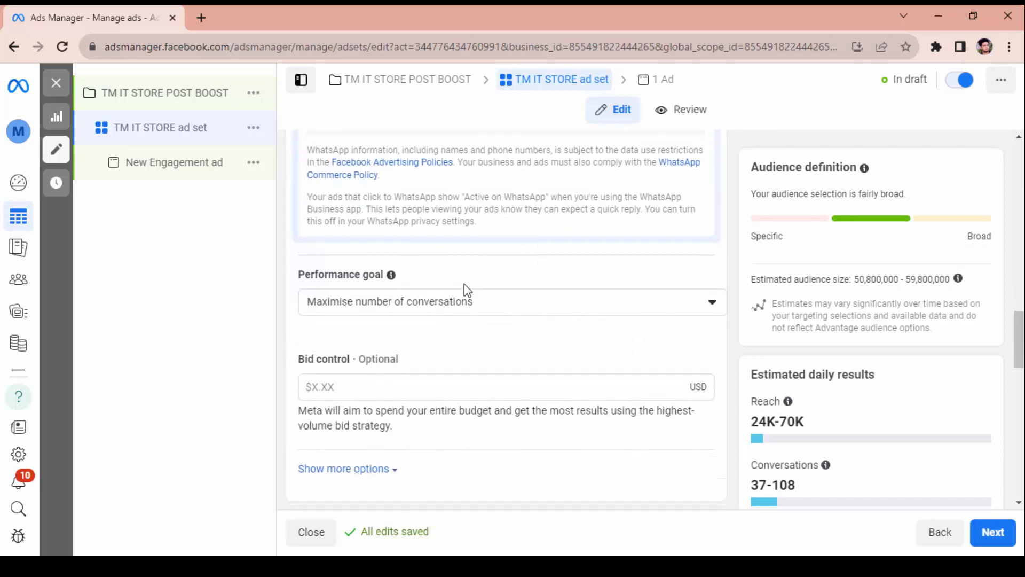
{"action": "scroll", "coordinate": [468, 290], "scroll_direction": "down", "scroll_amount": 5}
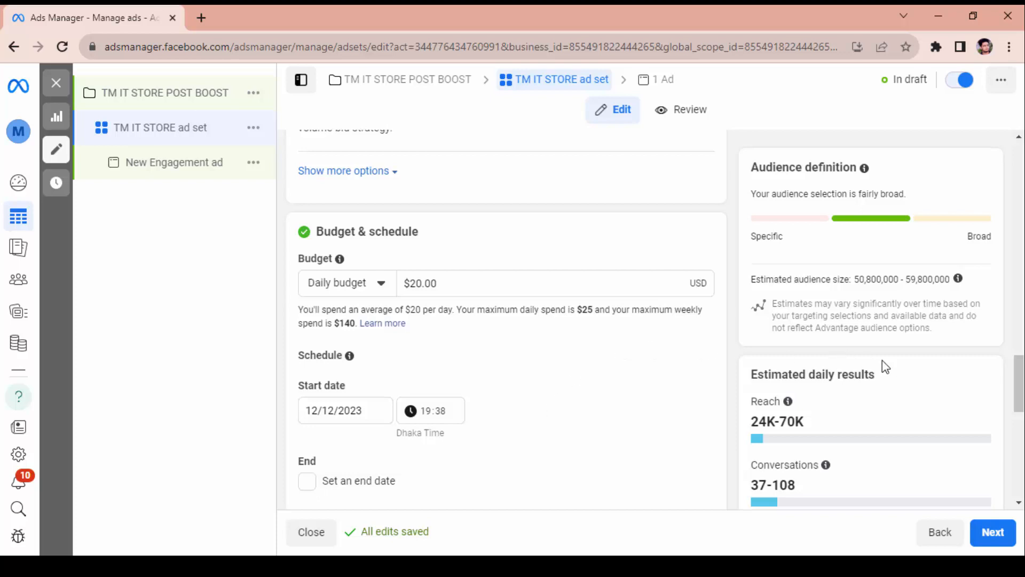
{"action": "scroll", "coordinate": [884, 365], "scroll_direction": "down", "scroll_amount": 2}
{"action": "scroll", "coordinate": [882, 360], "scroll_direction": "up", "scroll_amount": 2}
{"action": "scroll", "coordinate": [953, 344], "scroll_direction": "down", "scroll_amount": 3}
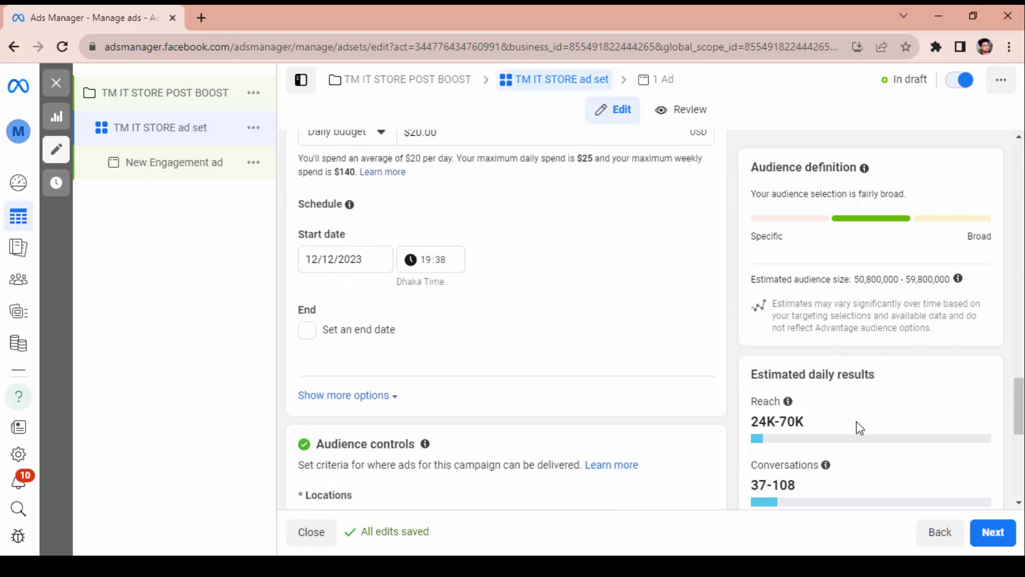
{"action": "mouse_move", "coordinate": [795, 400]}
{"action": "scroll", "coordinate": [627, 362], "scroll_direction": "up", "scroll_amount": 2}
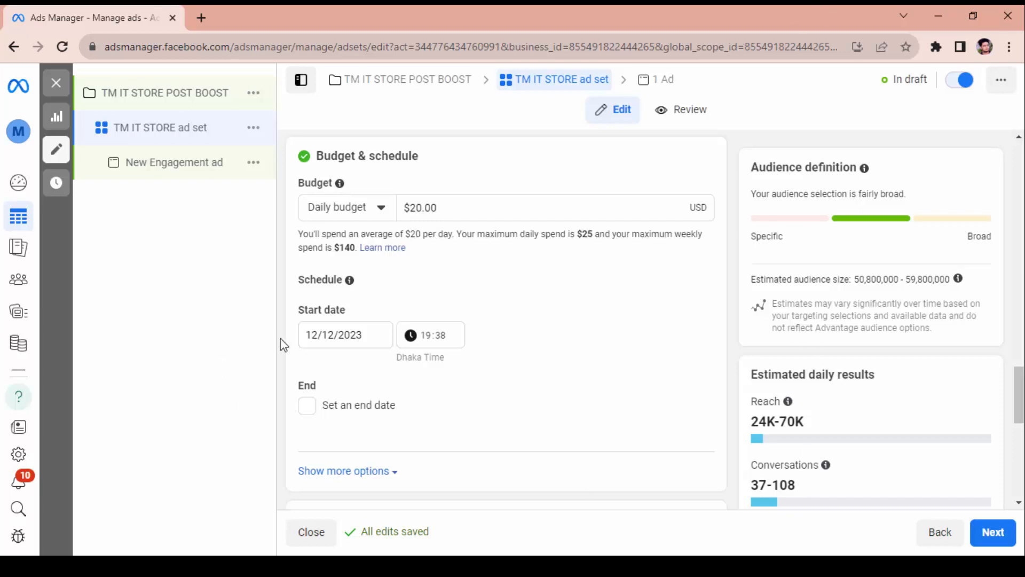
Step: Try to switch the ad set to a lifetime budget of $10.00
{"action": "left_click_drag", "start_coordinate": [425, 210], "coordinate": [412, 208]}
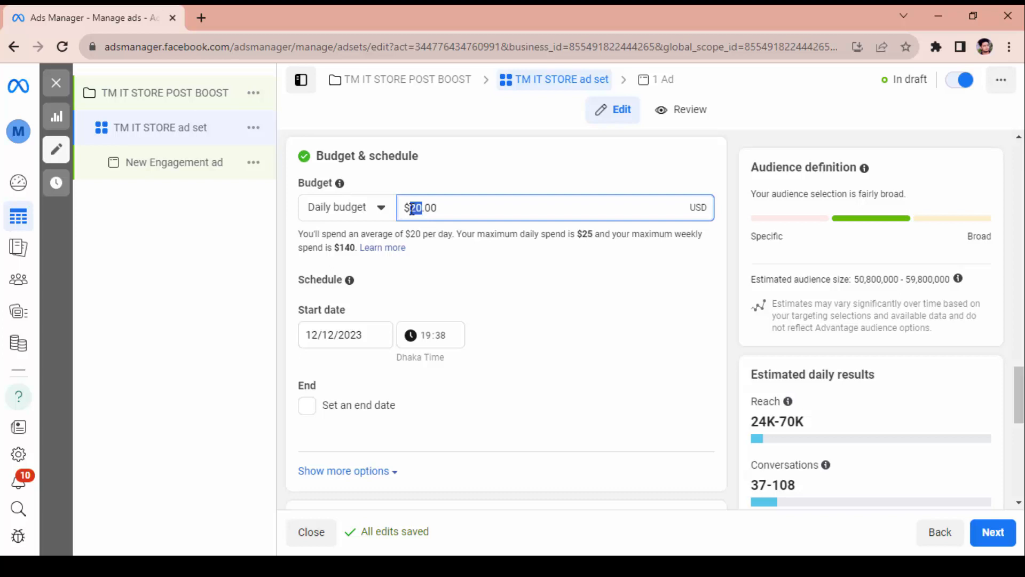
{"action": "left_click", "coordinate": [367, 213]}
{"action": "left_click", "coordinate": [355, 267]}
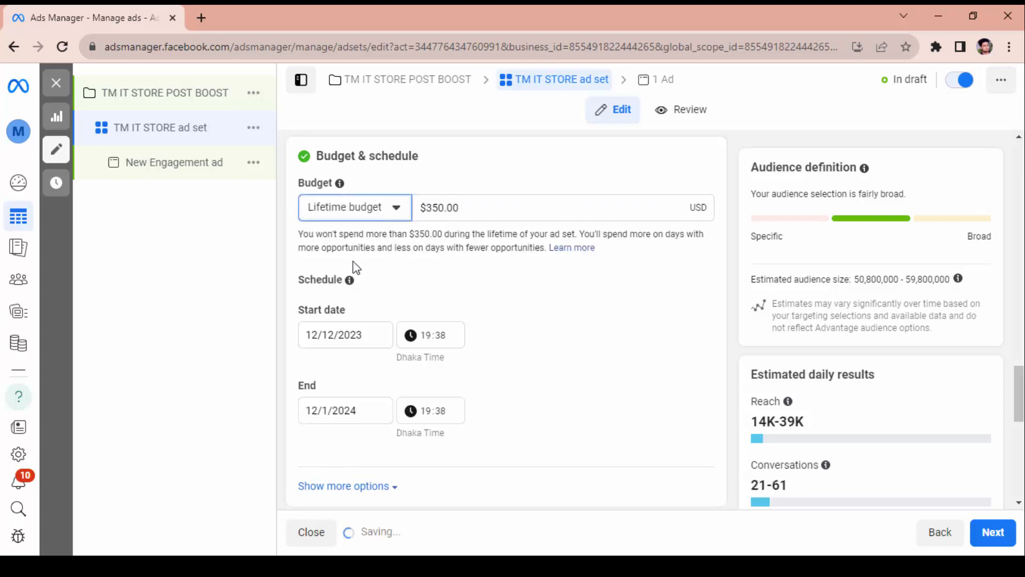
{"action": "left_click_drag", "start_coordinate": [443, 208], "coordinate": [427, 209]}
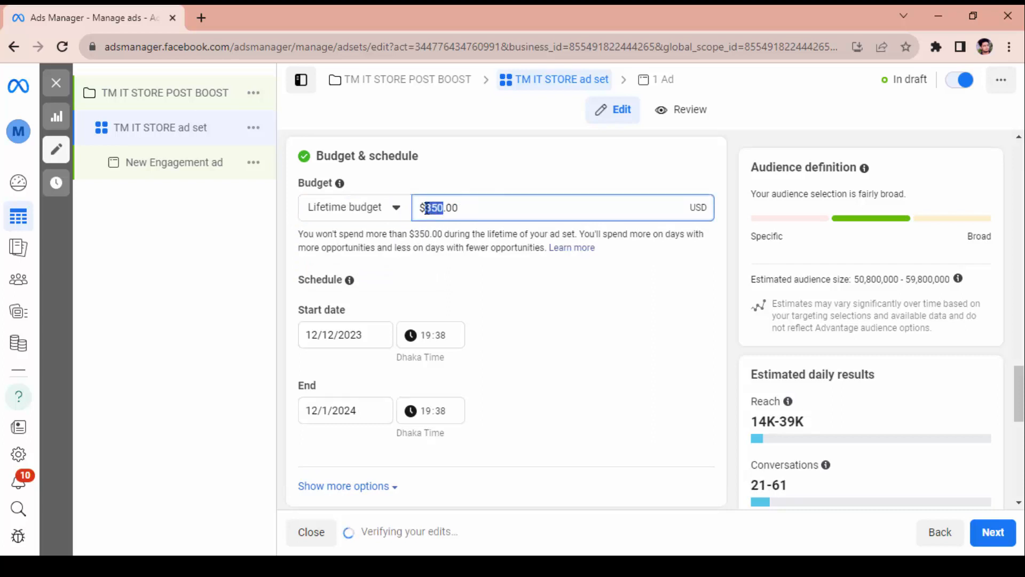
{"action": "type", "text": "10"}
{"action": "left_click", "coordinate": [528, 332]}
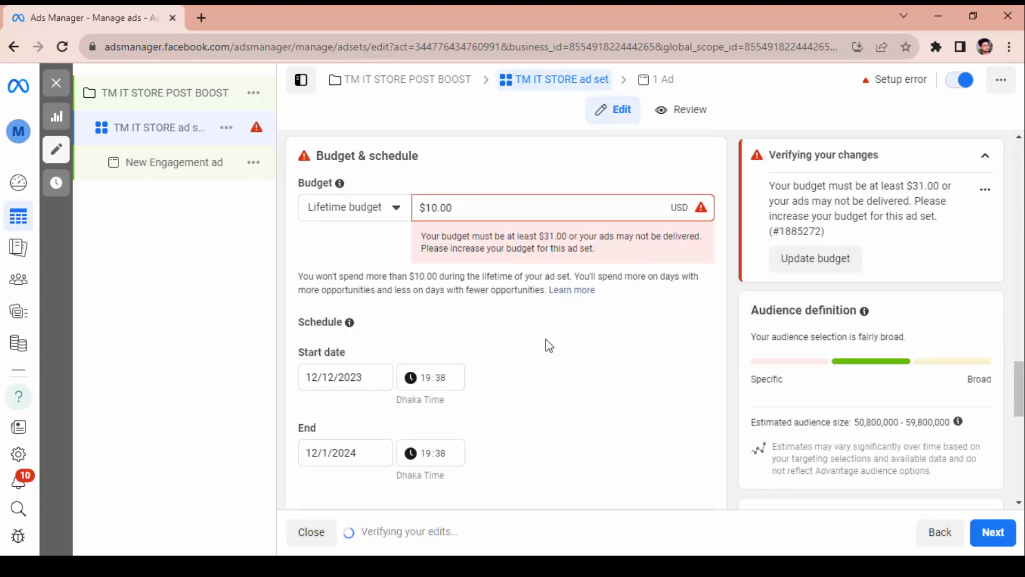
Step: Switch the ad set's budget type to Daily budget and set the amount to $2.50
{"action": "scroll", "coordinate": [563, 366], "scroll_direction": "down", "scroll_amount": 10}
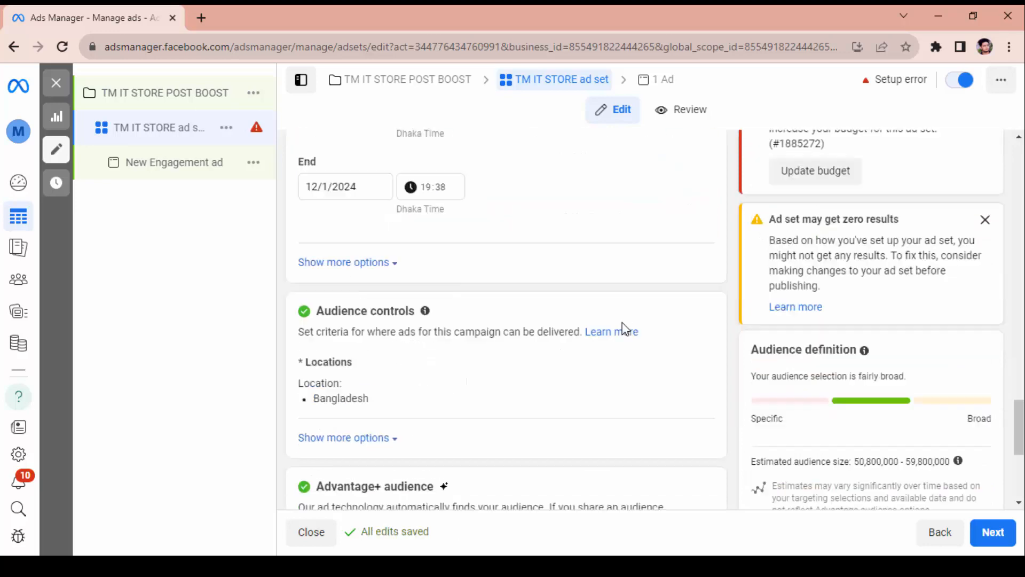
{"action": "scroll", "coordinate": [632, 334], "scroll_direction": "up", "scroll_amount": 3}
{"action": "scroll", "coordinate": [632, 342], "scroll_direction": "up", "scroll_amount": 10}
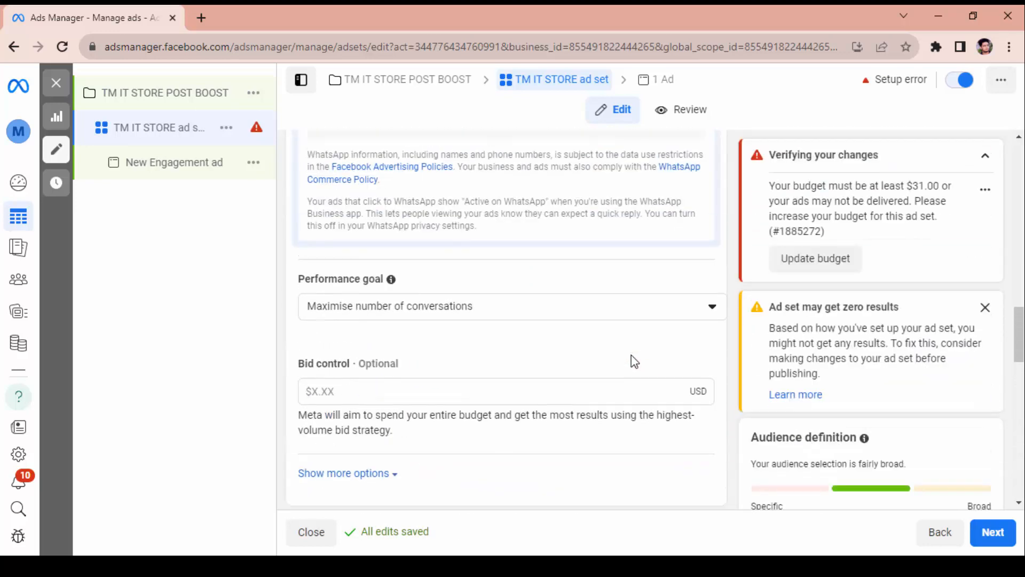
{"action": "scroll", "coordinate": [632, 363], "scroll_direction": "down", "scroll_amount": 4}
{"action": "scroll", "coordinate": [630, 361], "scroll_direction": "down", "scroll_amount": 1}
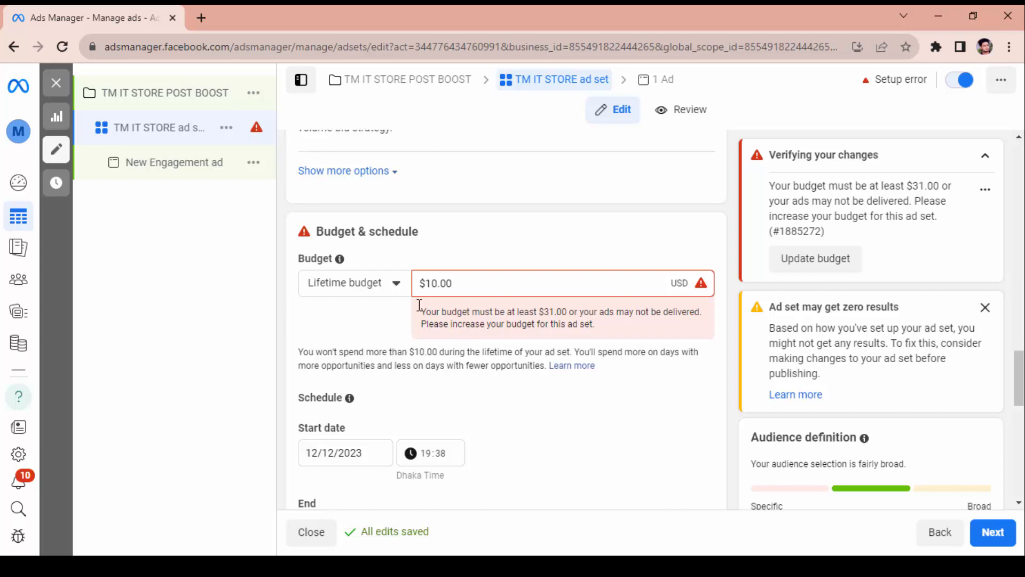
{"action": "left_click", "coordinate": [394, 282]}
{"action": "left_click", "coordinate": [398, 314]}
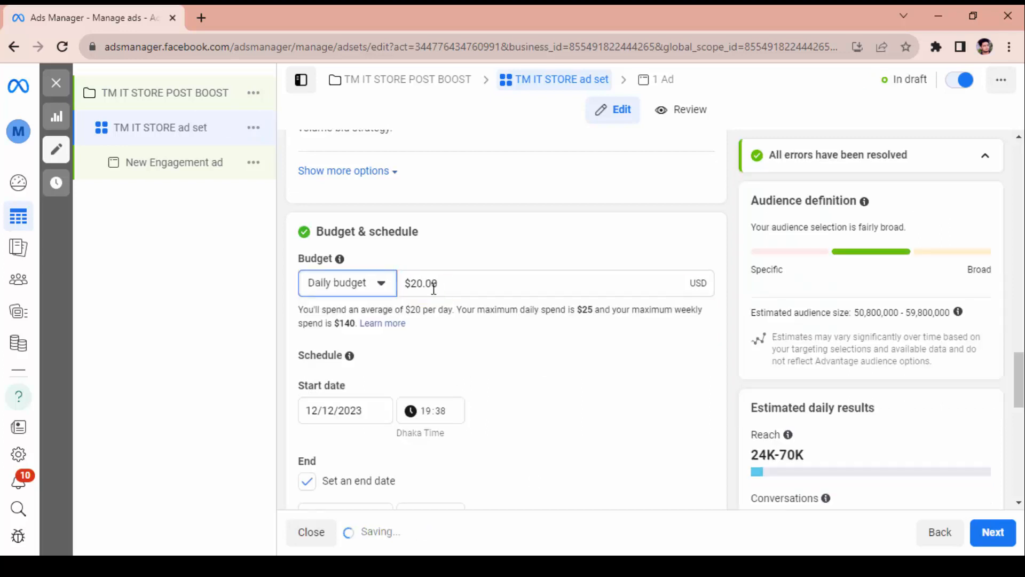
{"action": "left_click", "coordinate": [420, 284]}
{"action": "key", "text": "BackSpace"}
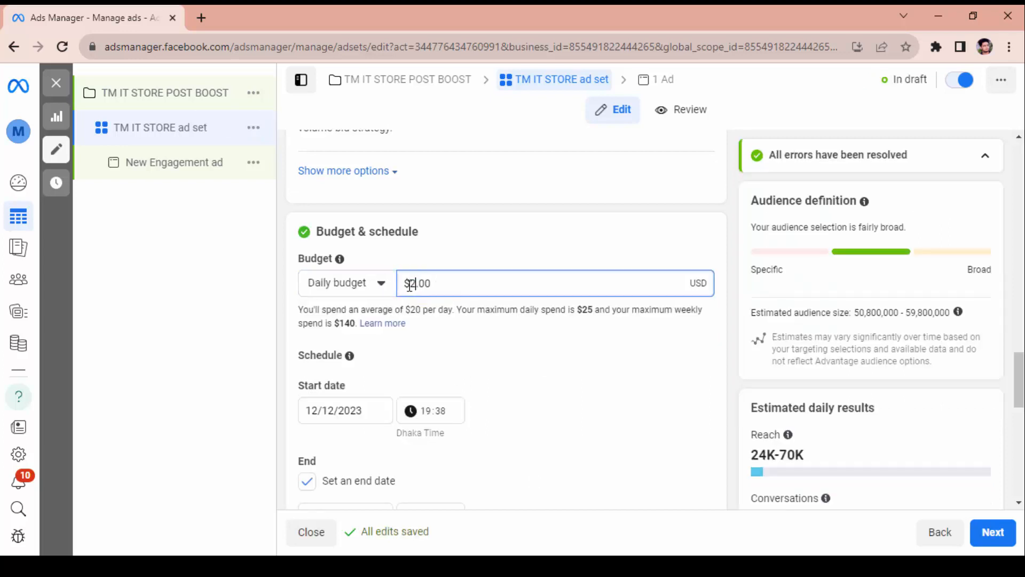
{"action": "key", "text": "Delete"}
{"action": "type", "text": "5"}
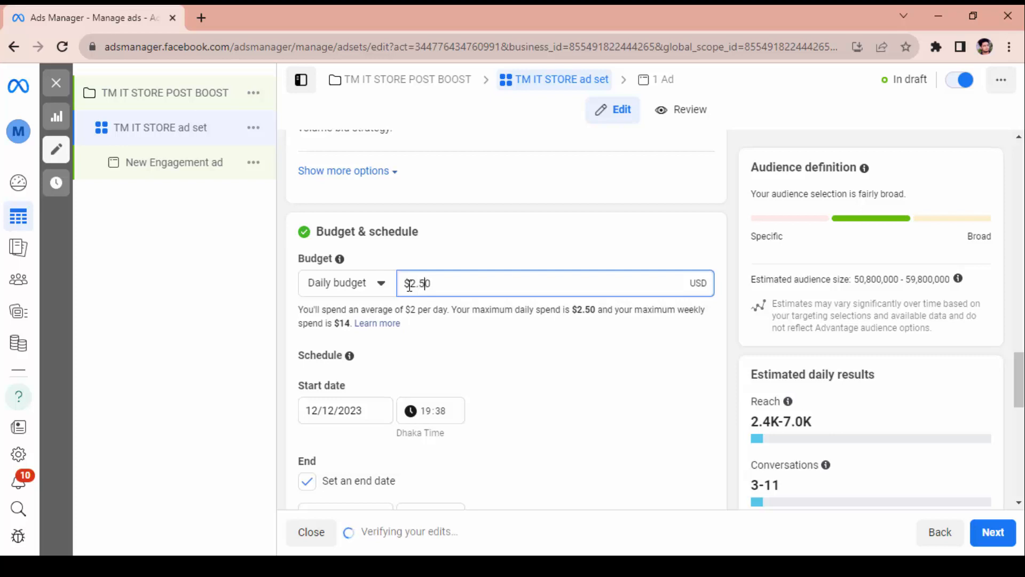
{"action": "left_click", "coordinate": [570, 382]}
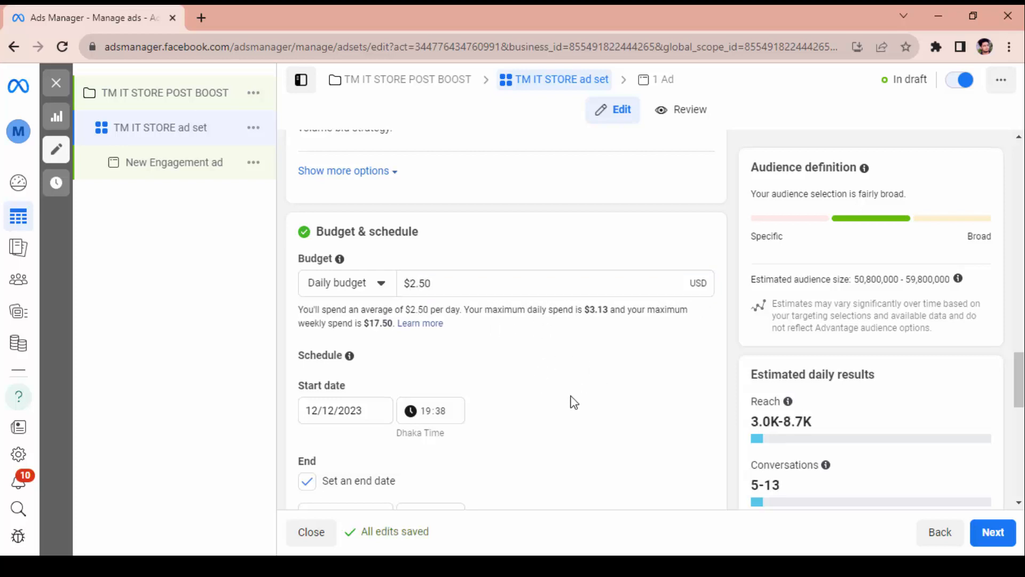
Step: Edit the audience locations and include the city Dhaka, Dhaka Division, Bangladesh
{"action": "scroll", "coordinate": [598, 377], "scroll_direction": "down", "scroll_amount": 2}
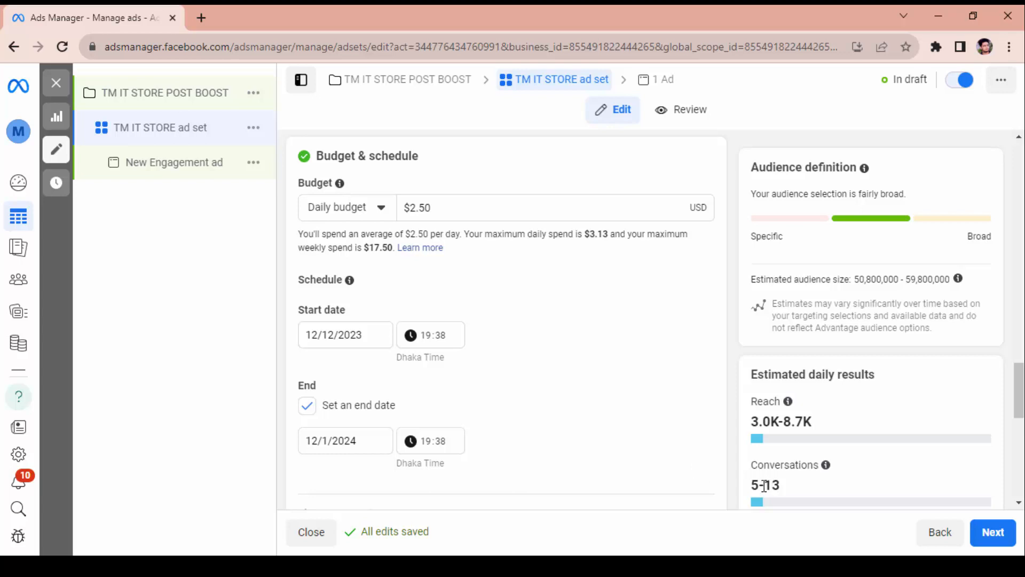
{"action": "mouse_move", "coordinate": [826, 466]}
{"action": "scroll", "coordinate": [645, 346], "scroll_direction": "down", "scroll_amount": 4}
{"action": "scroll", "coordinate": [644, 342], "scroll_direction": "down", "scroll_amount": 4}
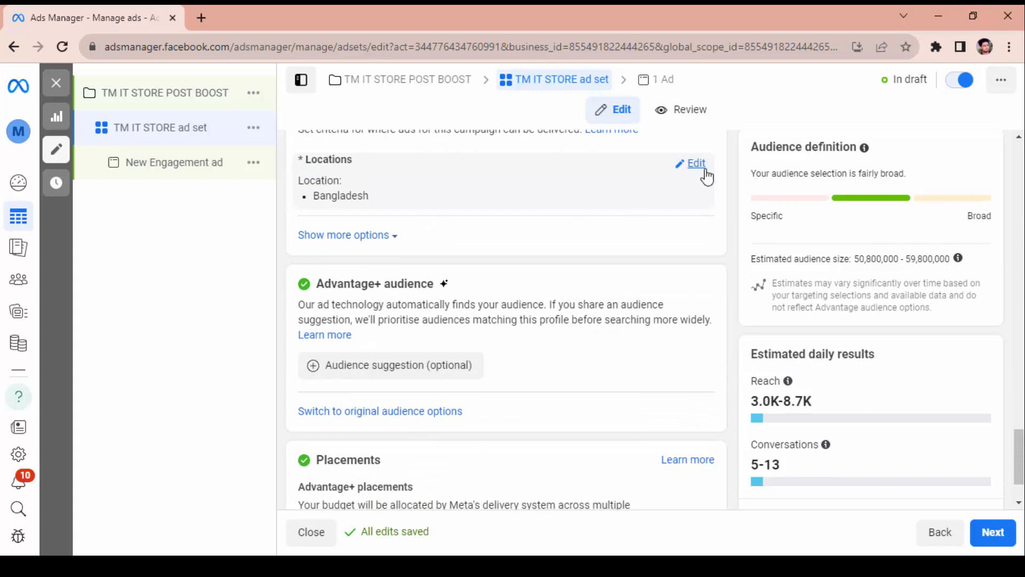
{"action": "left_click", "coordinate": [696, 164]}
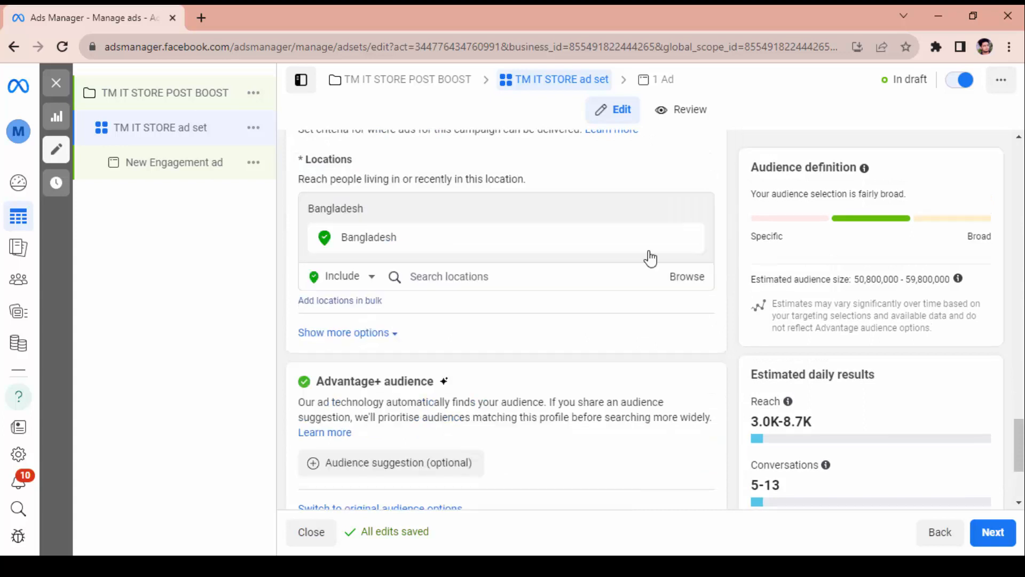
{"action": "left_click", "coordinate": [498, 276]}
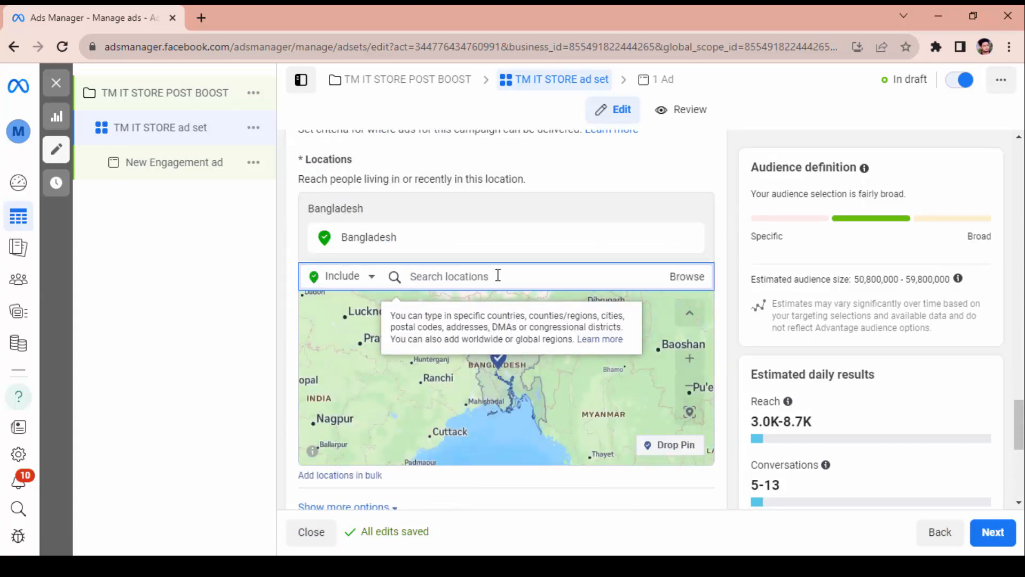
{"action": "type", "text": "D"}
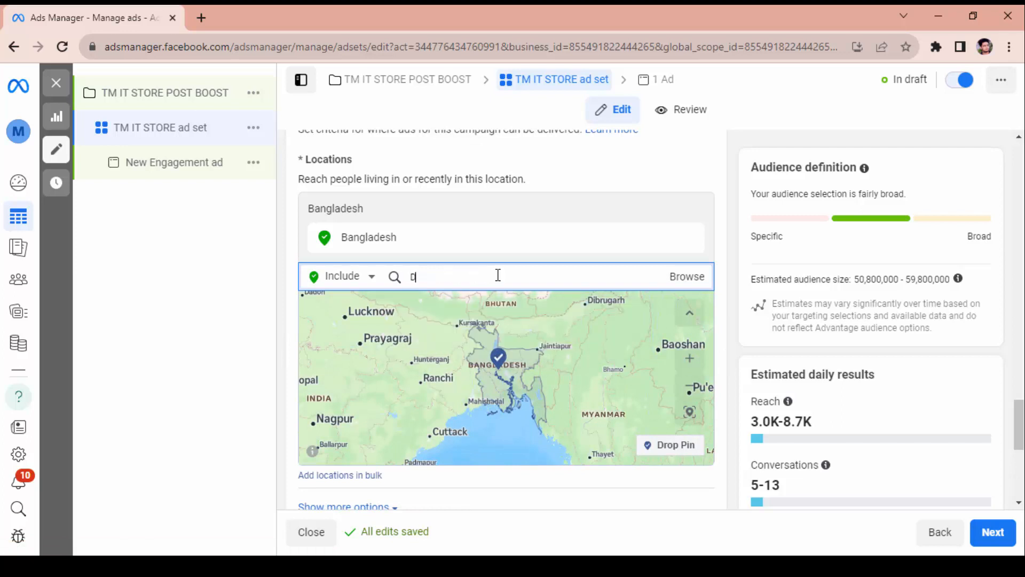
{"action": "type", "text": "haka"}
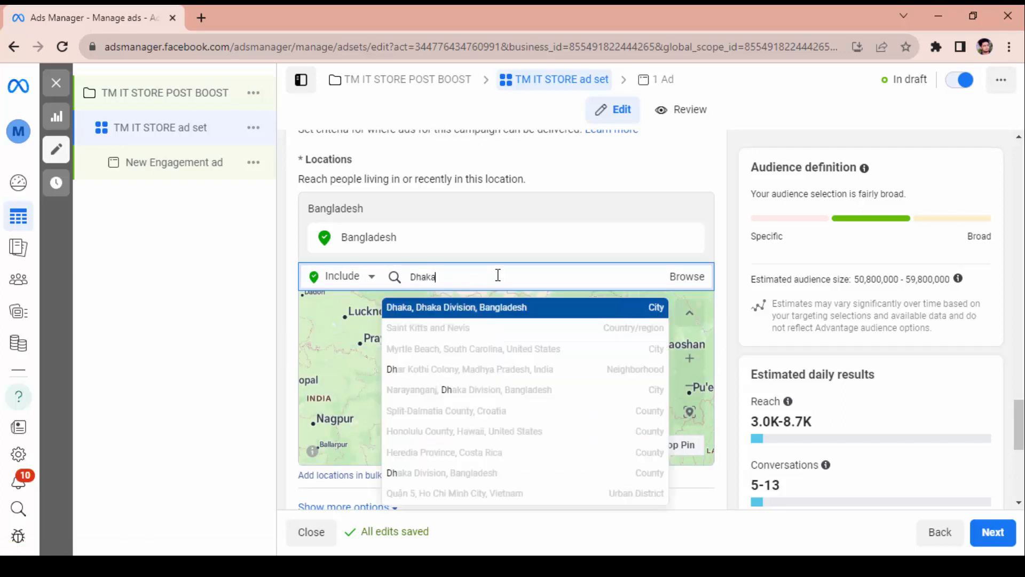
{"action": "left_click", "coordinate": [477, 308]}
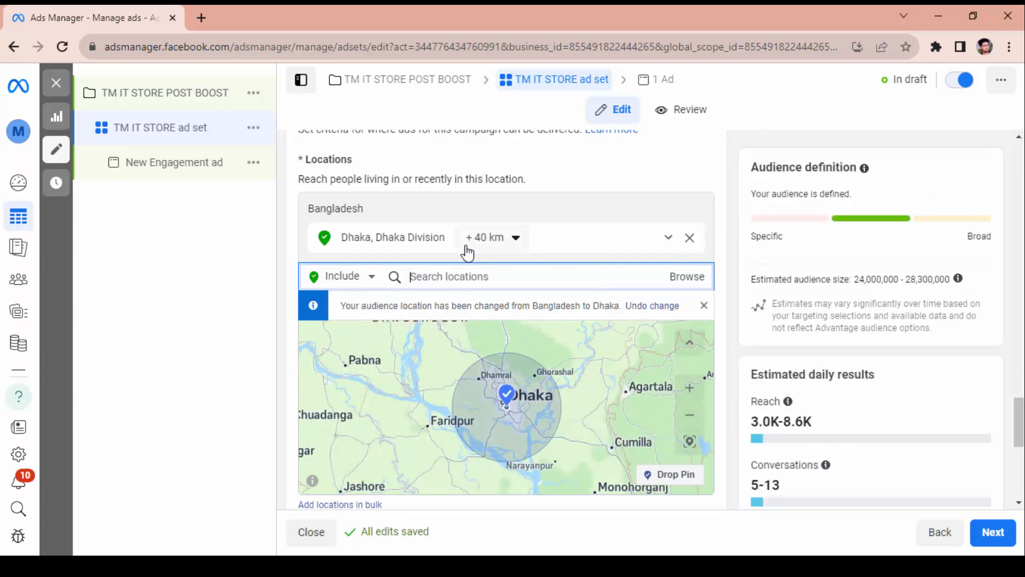
Step: Set the radius around the Dhaka location to 20 km
{"action": "scroll", "coordinate": [514, 248], "scroll_direction": "up", "scroll_amount": 1}
{"action": "scroll", "coordinate": [556, 275], "scroll_direction": "down", "scroll_amount": 1}
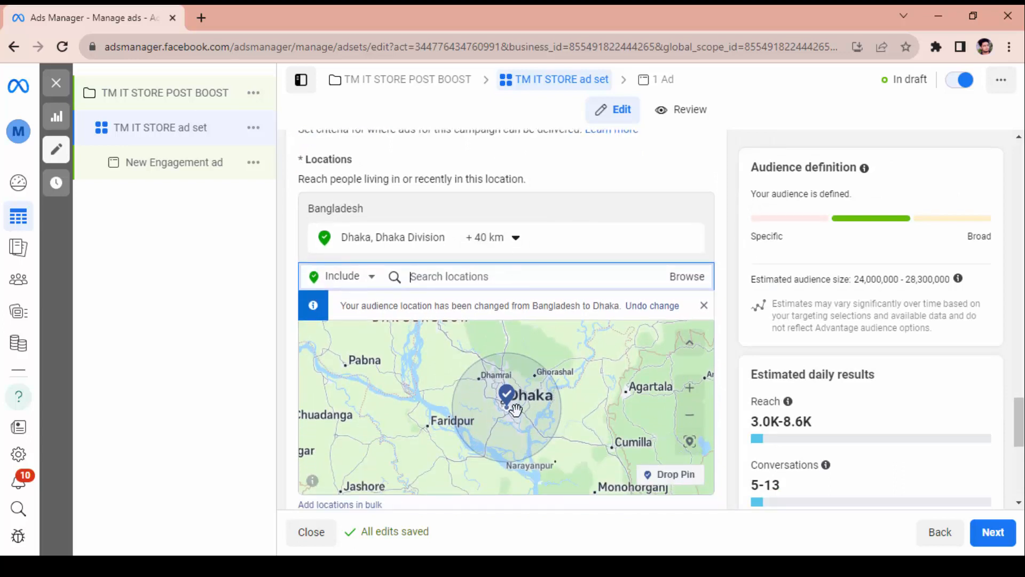
{"action": "left_click", "coordinate": [516, 241]}
{"action": "left_click_drag", "start_coordinate": [508, 338], "coordinate": [496, 345]}
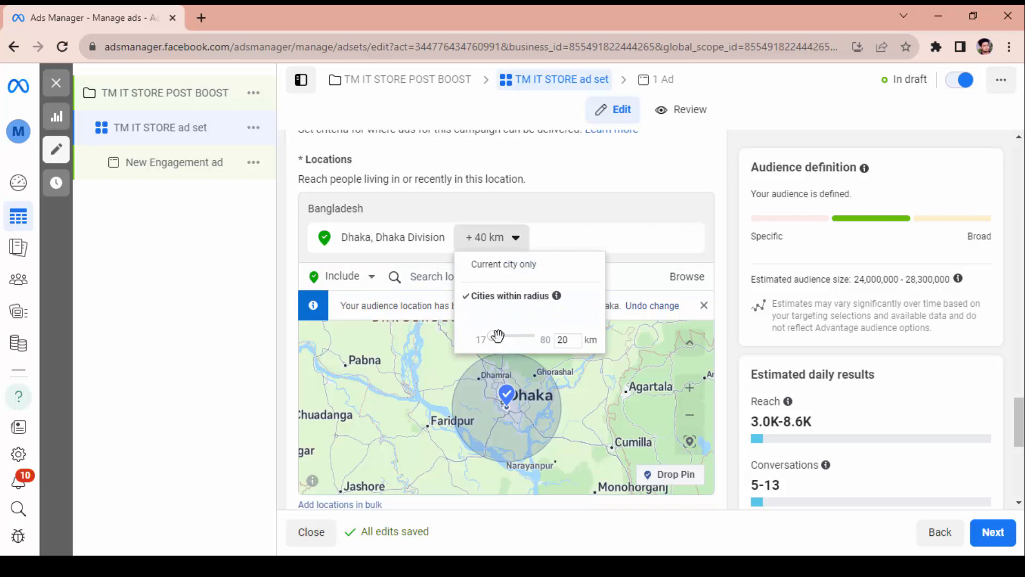
{"action": "left_click", "coordinate": [576, 340]}
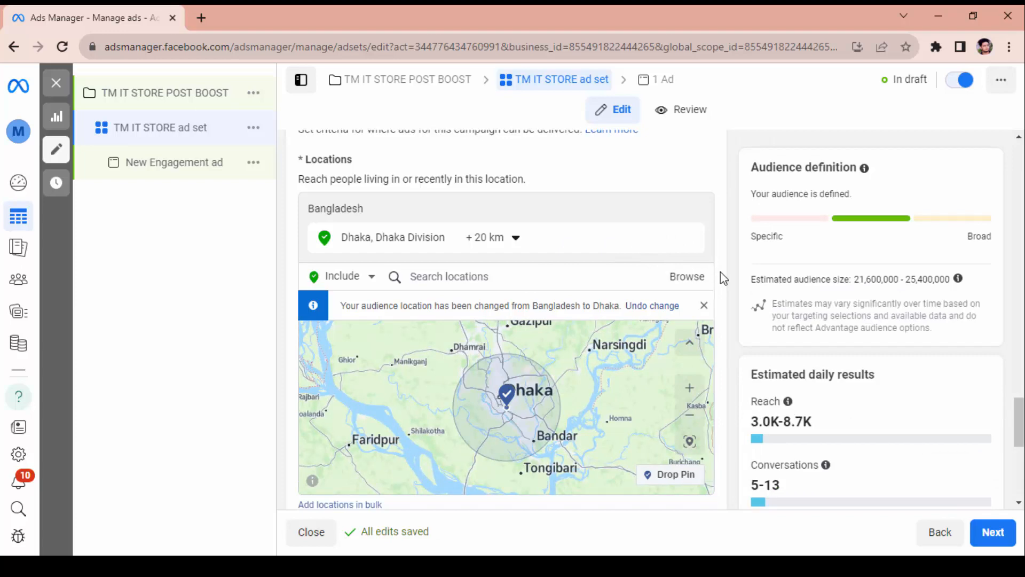
Step: Expand the optional audience suggestion under Advantage+ audience and open the age range for editing
{"action": "scroll", "coordinate": [723, 278], "scroll_direction": "down", "scroll_amount": 7}
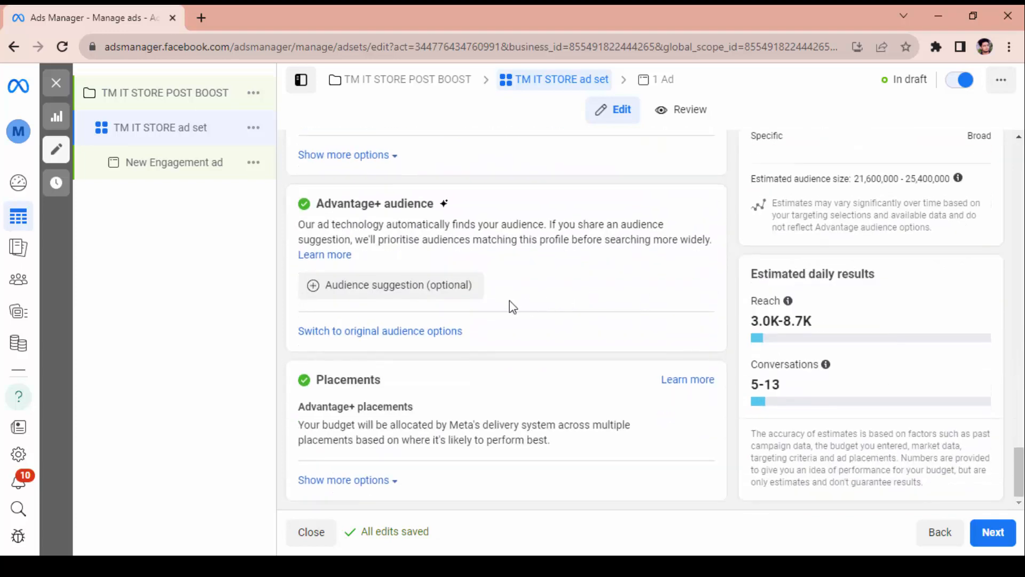
{"action": "left_click", "coordinate": [416, 291]}
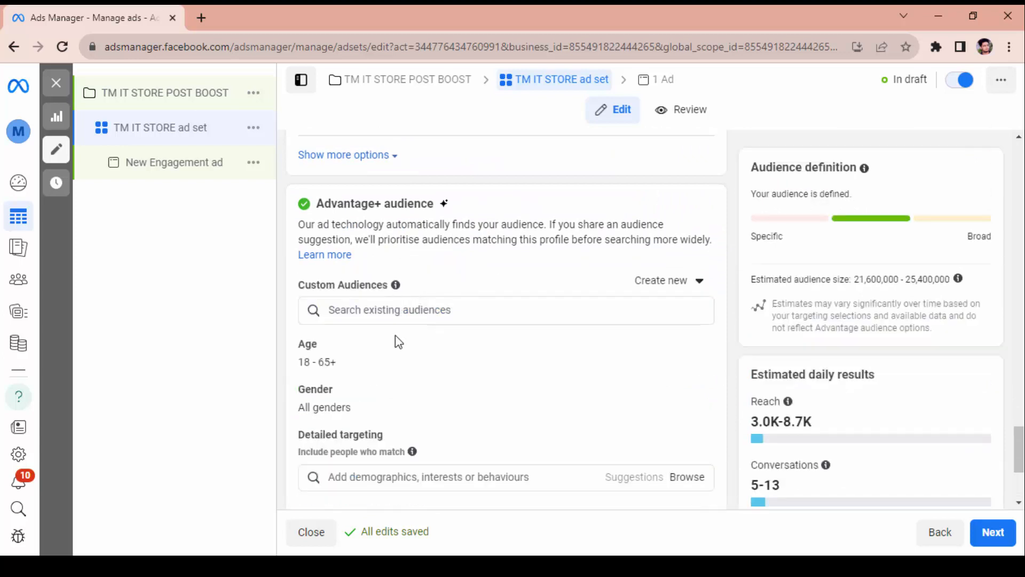
{"action": "scroll", "coordinate": [342, 368], "scroll_direction": "down", "scroll_amount": 2}
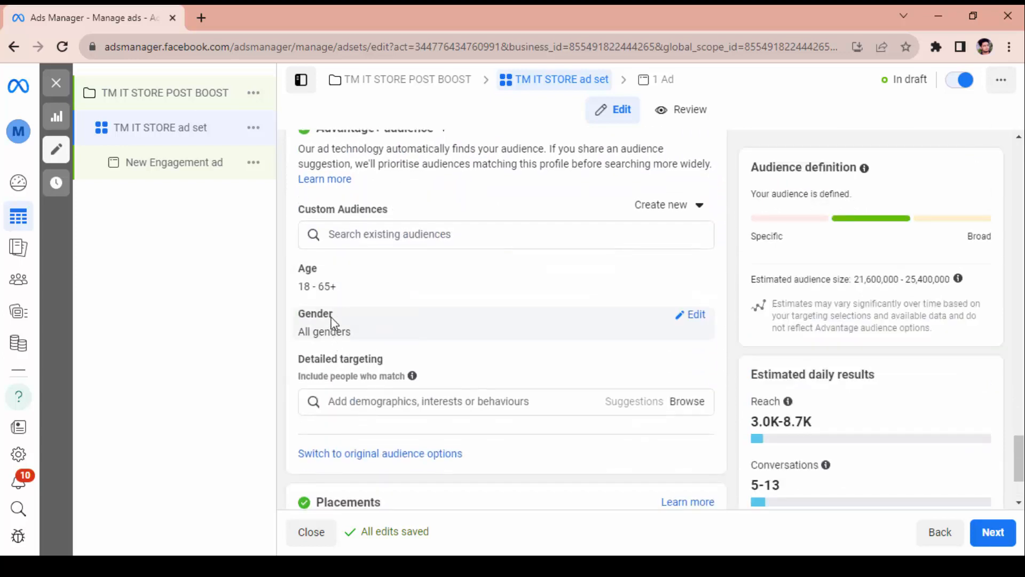
{"action": "scroll", "coordinate": [351, 329], "scroll_direction": "up", "scroll_amount": 1}
{"action": "scroll", "coordinate": [351, 329], "scroll_direction": "up", "scroll_amount": 1}
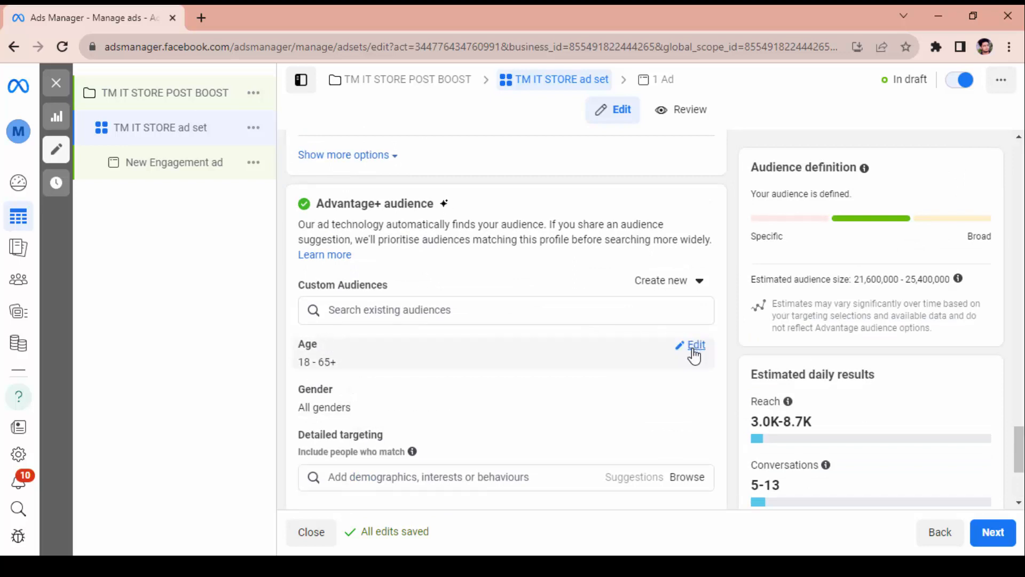
{"action": "left_click", "coordinate": [693, 347]}
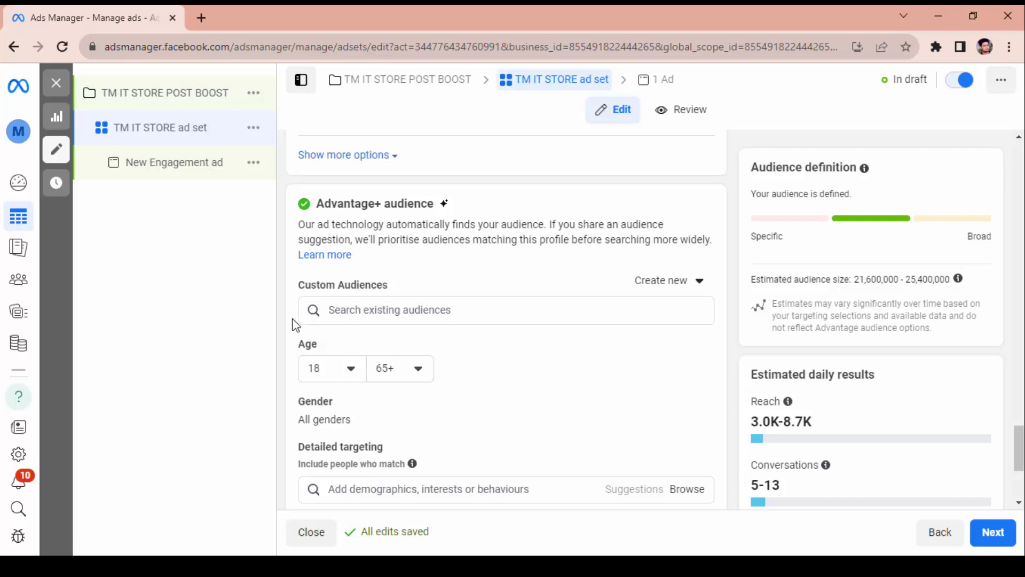
{"action": "scroll", "coordinate": [545, 355], "scroll_direction": "down", "scroll_amount": 3}
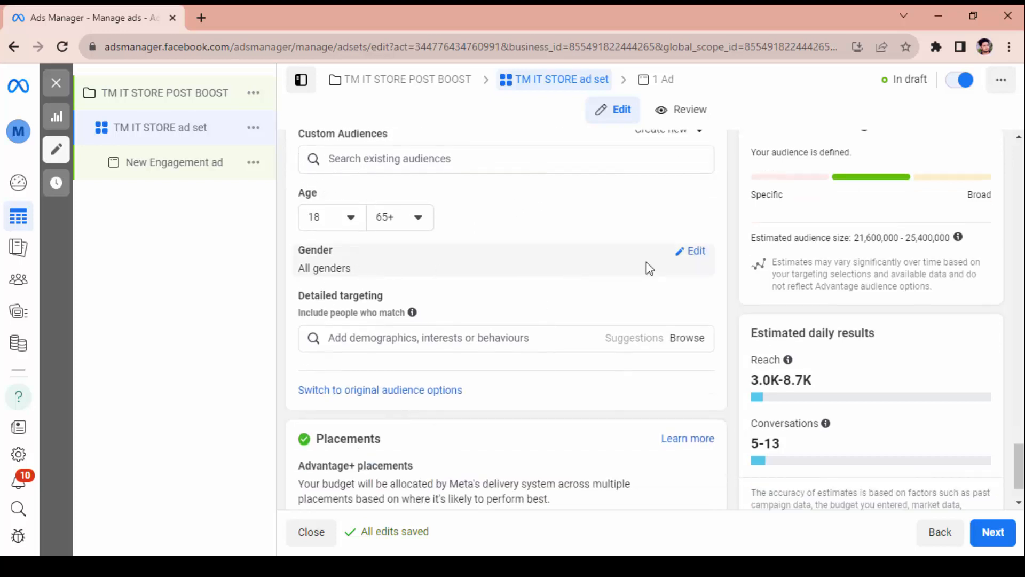
Step: Search the detailed targeting for online shopping and add the interest Shopping Online - Clothes
{"action": "left_click", "coordinate": [478, 338]}
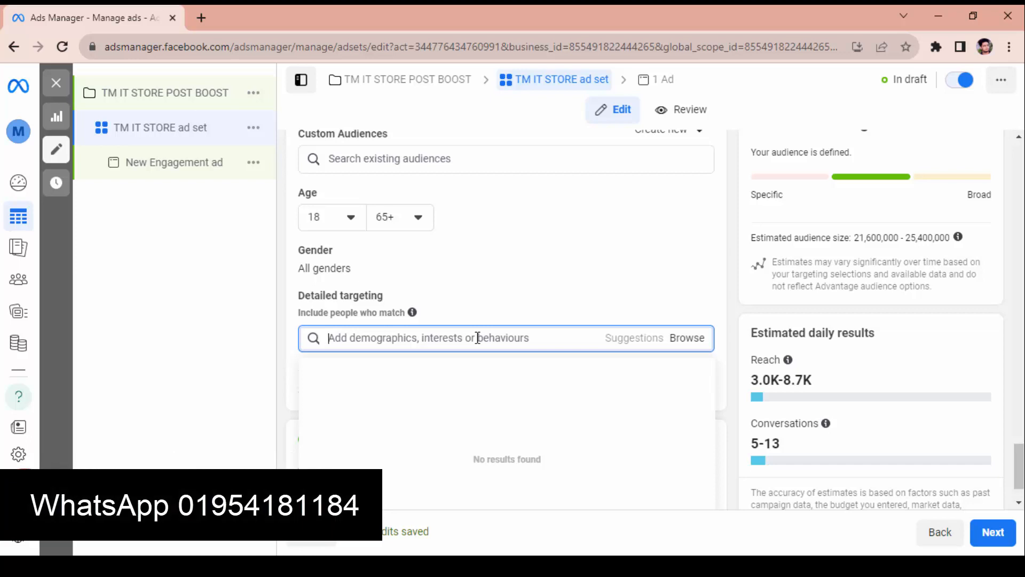
{"action": "type", "text": "online shopping"}
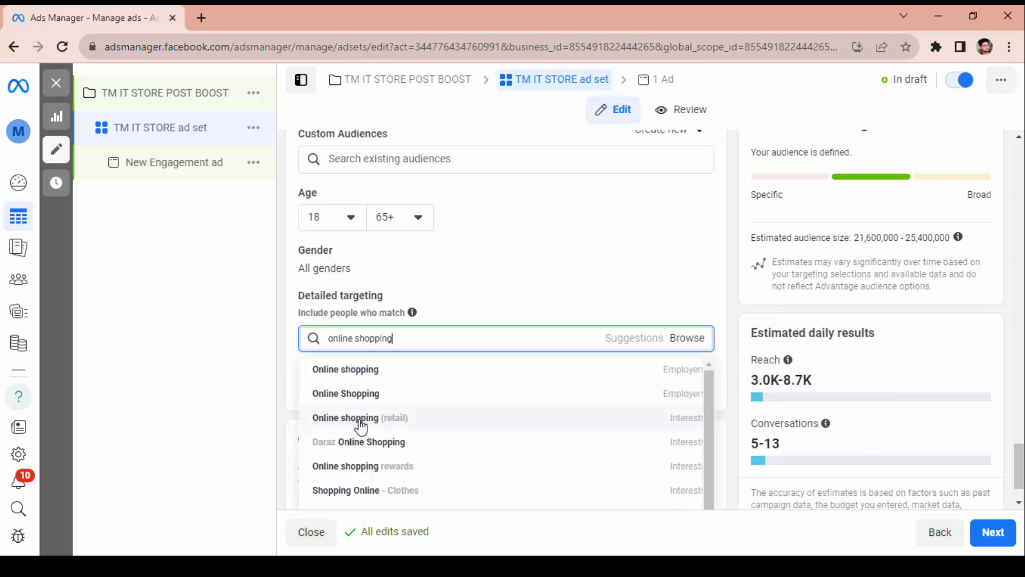
{"action": "scroll", "coordinate": [449, 453], "scroll_direction": "down", "scroll_amount": 1}
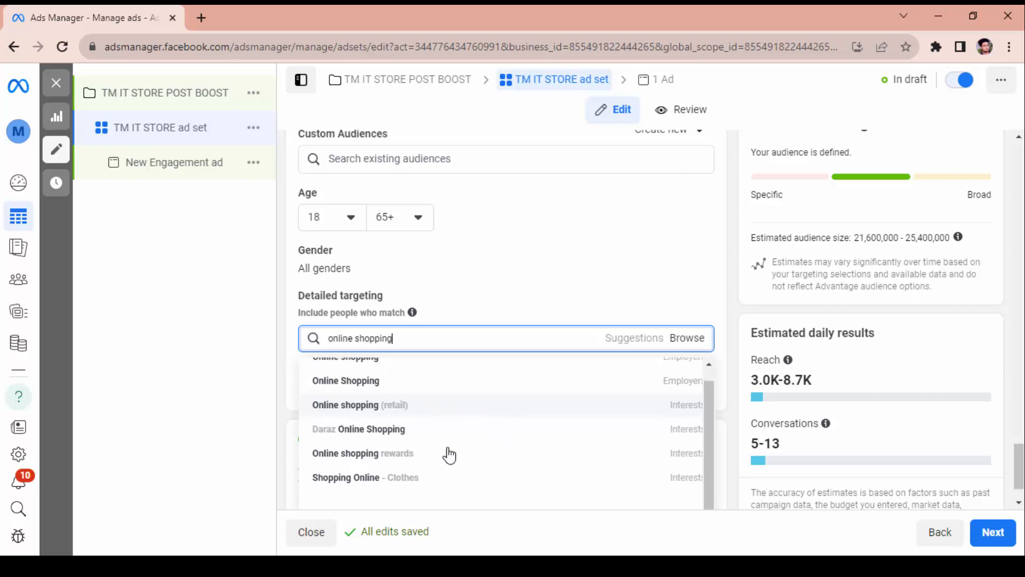
{"action": "mouse_move", "coordinate": [374, 488]}
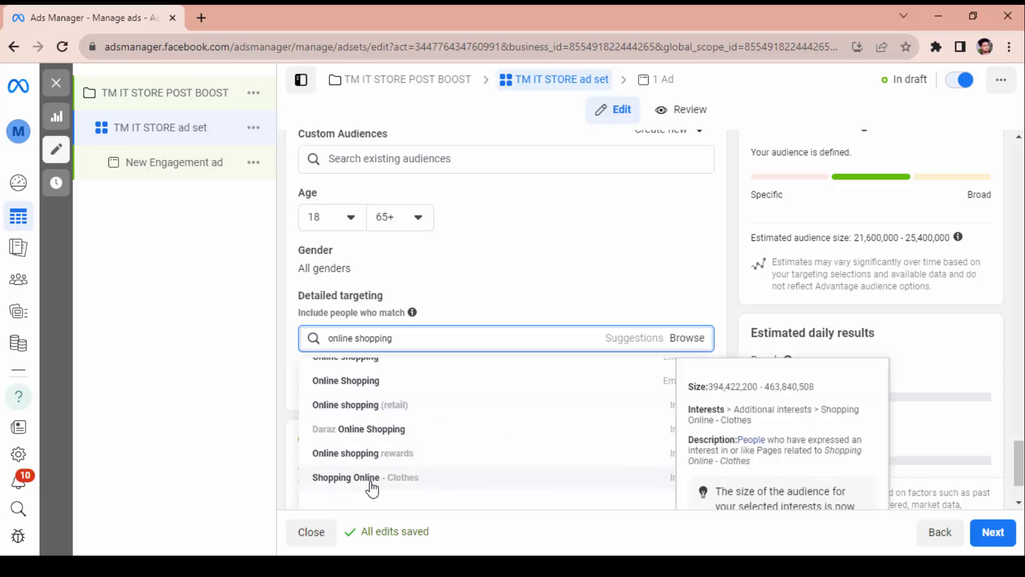
{"action": "left_click", "coordinate": [421, 487]}
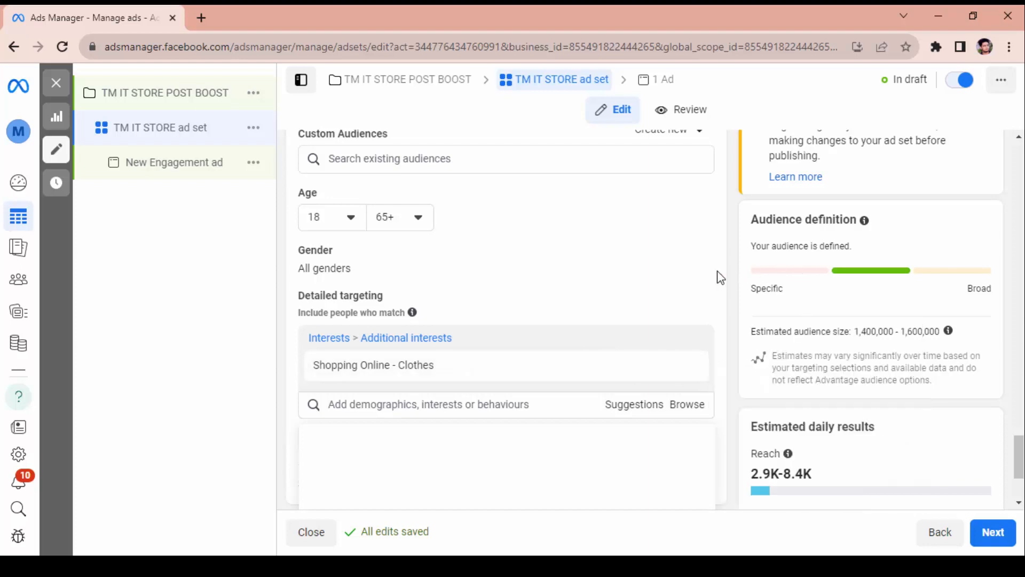
Step: Check the ad set's audience and placement settings, and continue to the New Engagement ad
{"action": "scroll", "coordinate": [763, 278], "scroll_direction": "down", "scroll_amount": 3}
{"action": "scroll", "coordinate": [574, 273], "scroll_direction": "up", "scroll_amount": 4}
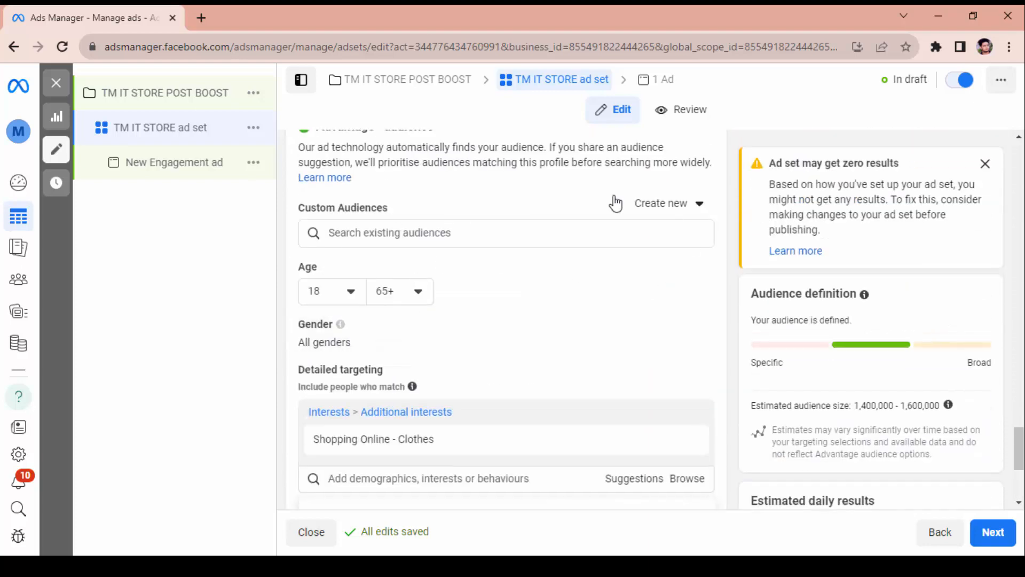
{"action": "scroll", "coordinate": [479, 289], "scroll_direction": "down", "scroll_amount": 3}
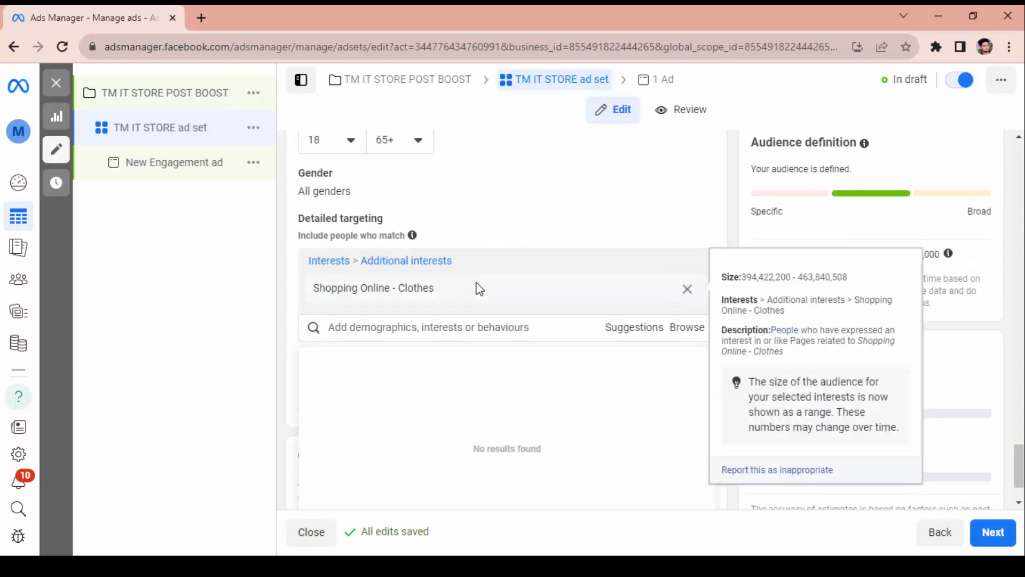
{"action": "scroll", "coordinate": [559, 241], "scroll_direction": "down", "scroll_amount": 2}
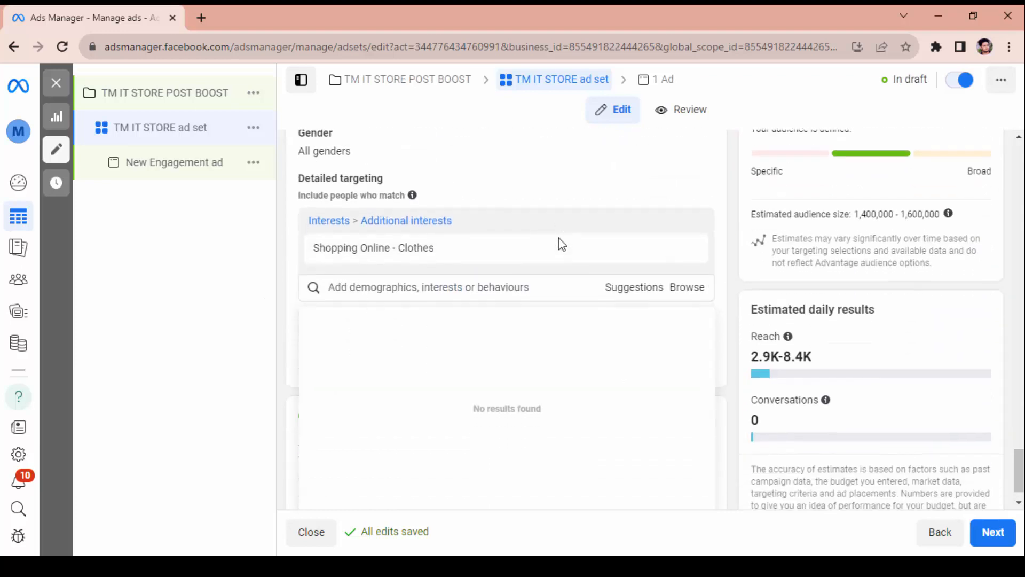
{"action": "scroll", "coordinate": [561, 243], "scroll_direction": "down", "scroll_amount": 1}
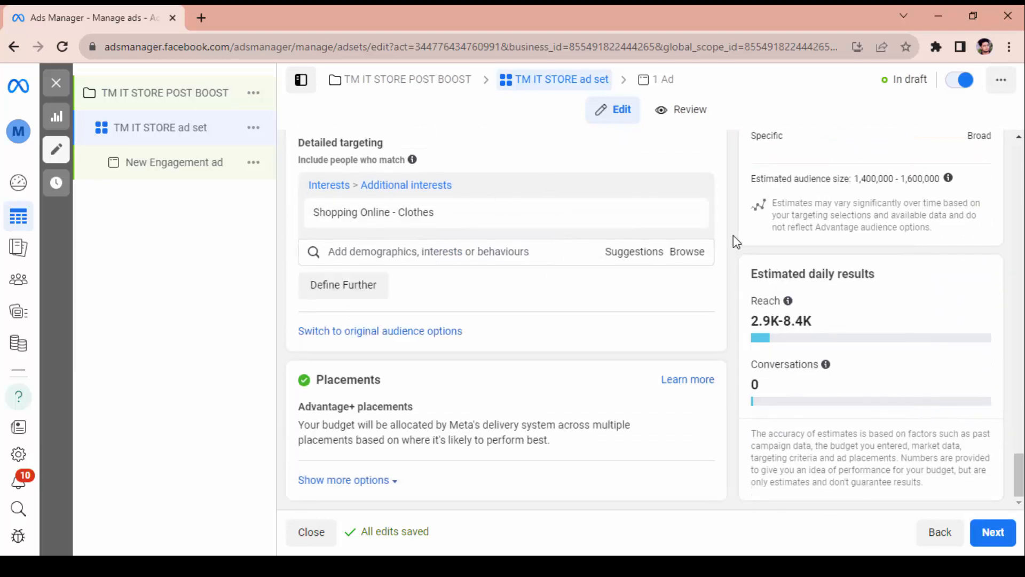
{"action": "left_click", "coordinate": [995, 533]}
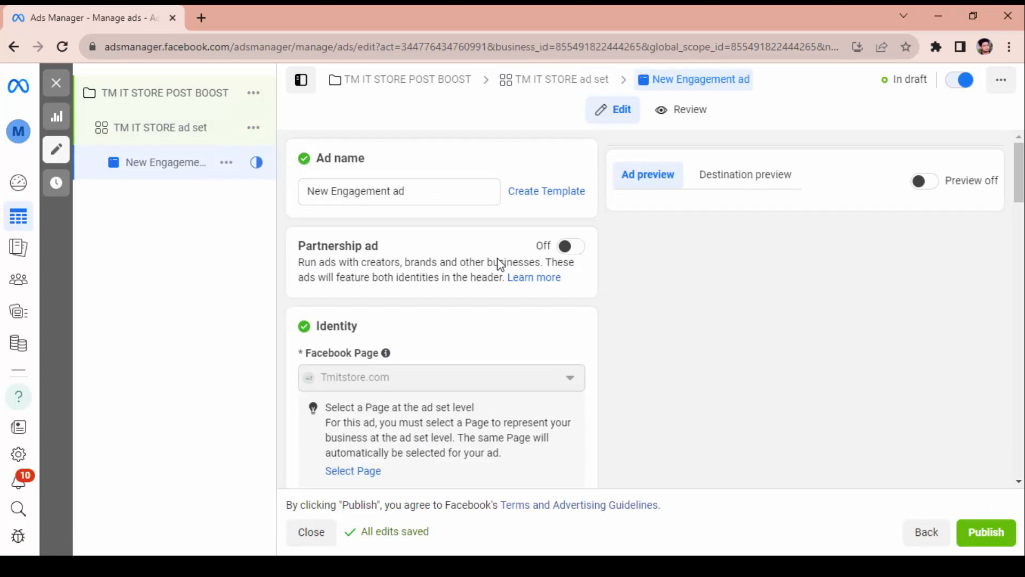
Step: Set the New Engagement ad's setup to Use existing post
{"action": "scroll", "coordinate": [529, 258], "scroll_direction": "down", "scroll_amount": 7}
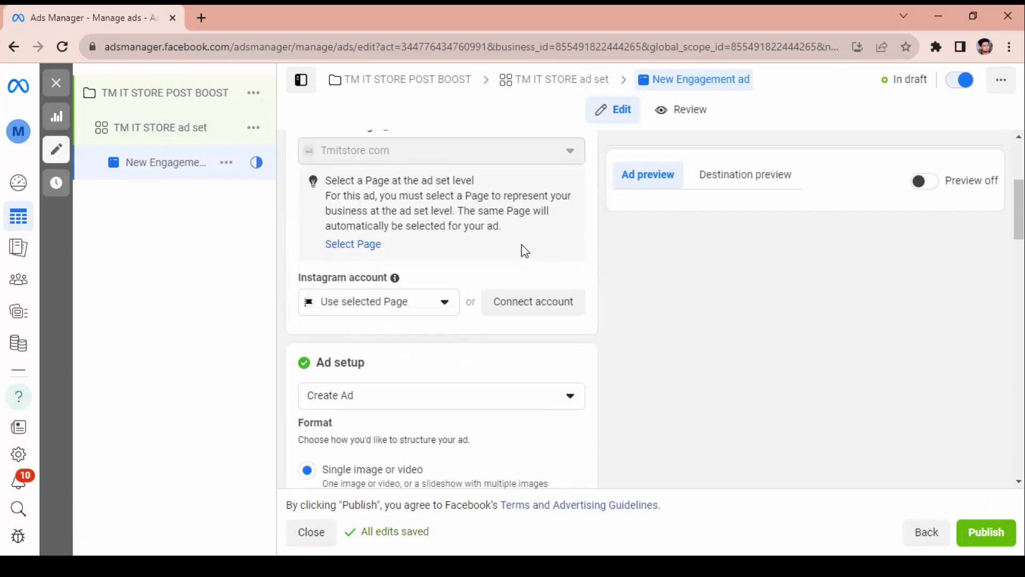
{"action": "scroll", "coordinate": [566, 314], "scroll_direction": "up", "scroll_amount": 7}
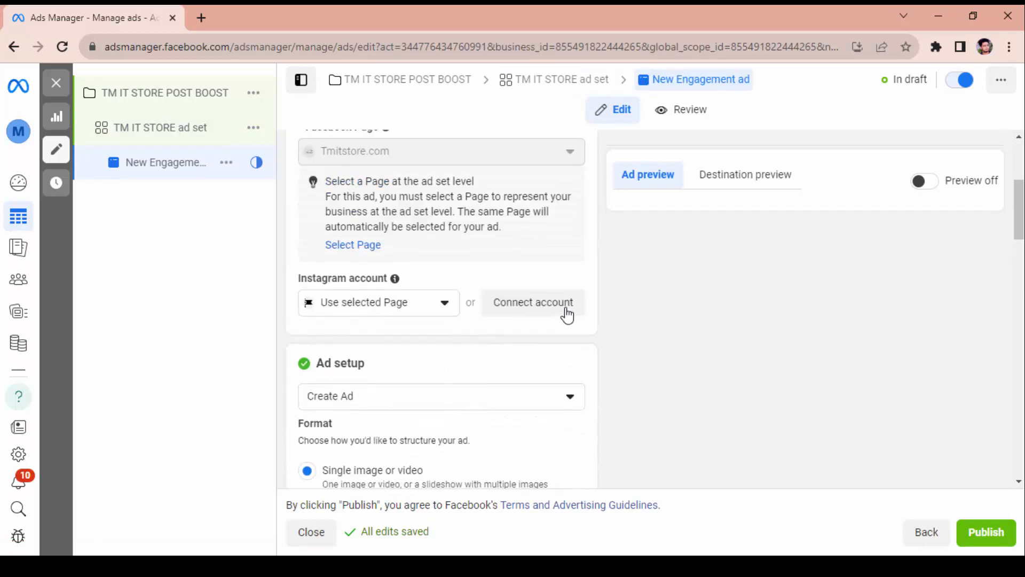
{"action": "scroll", "coordinate": [424, 233], "scroll_direction": "down", "scroll_amount": 7}
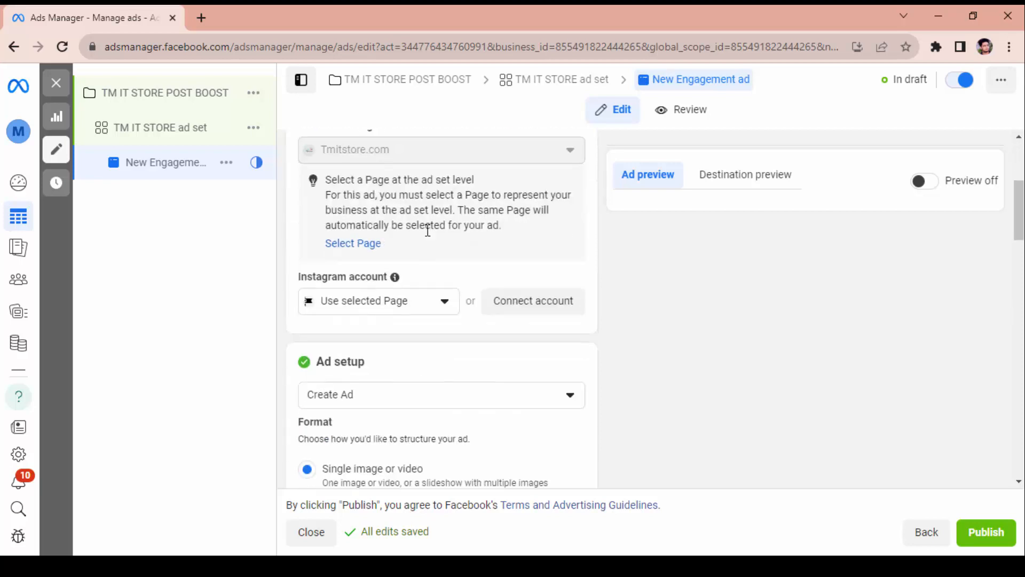
{"action": "scroll", "coordinate": [432, 234], "scroll_direction": "down", "scroll_amount": 1}
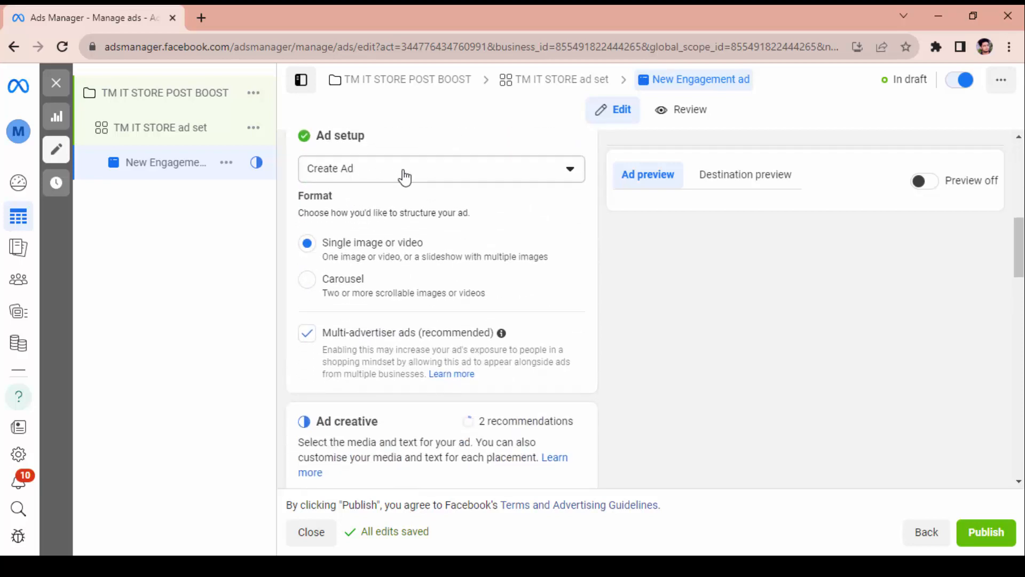
{"action": "scroll", "coordinate": [406, 177], "scroll_direction": "down", "scroll_amount": 5}
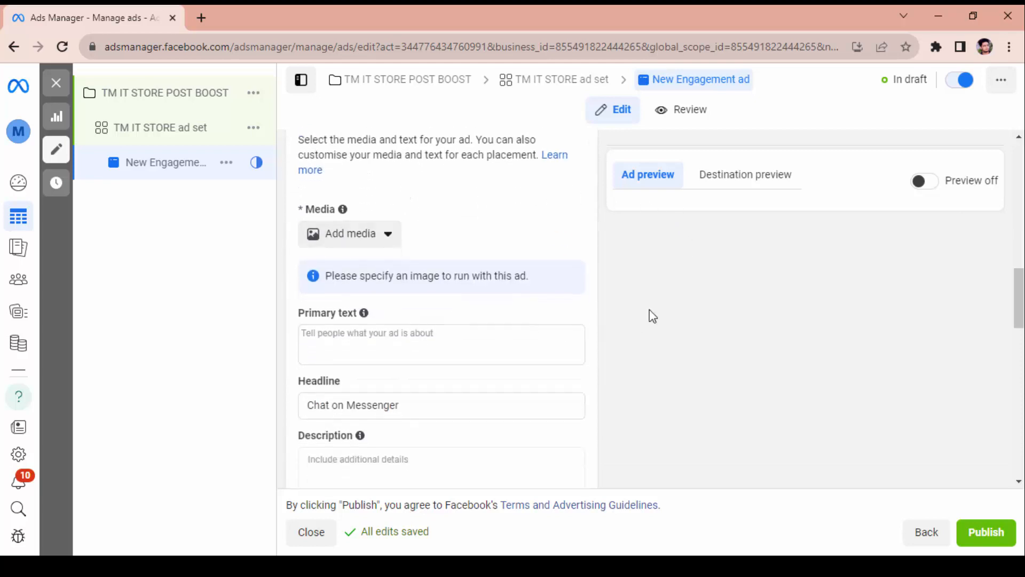
{"action": "left_click", "coordinate": [330, 235]}
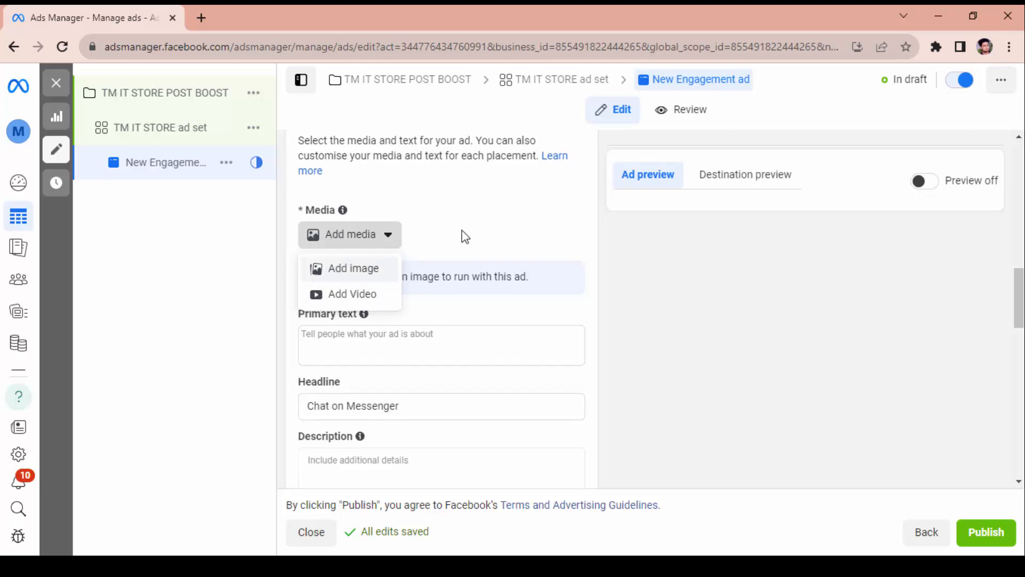
{"action": "scroll", "coordinate": [412, 353], "scroll_direction": "up", "scroll_amount": 3}
{"action": "scroll", "coordinate": [424, 375], "scroll_direction": "up", "scroll_amount": 2}
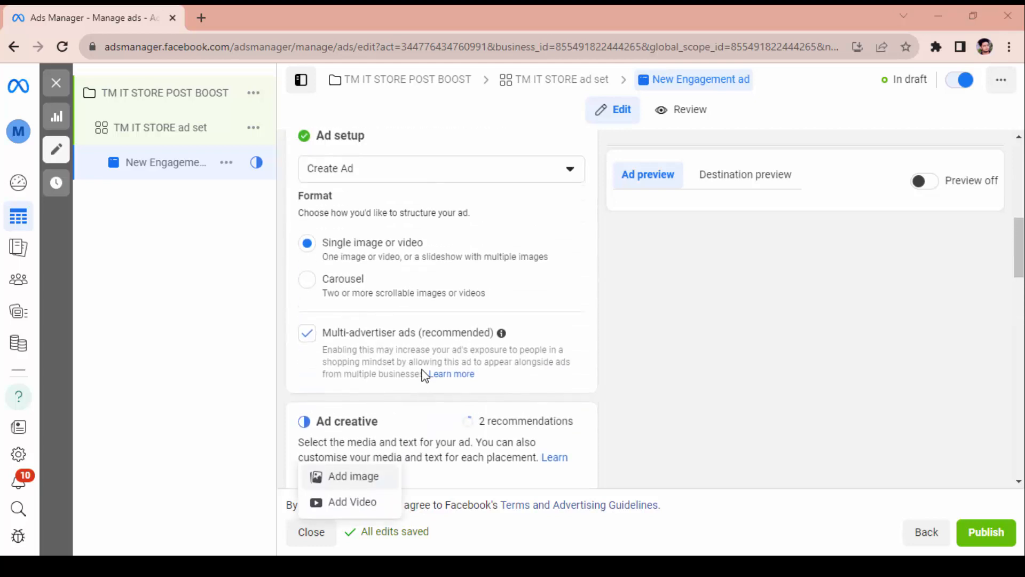
{"action": "left_click", "coordinate": [430, 182]}
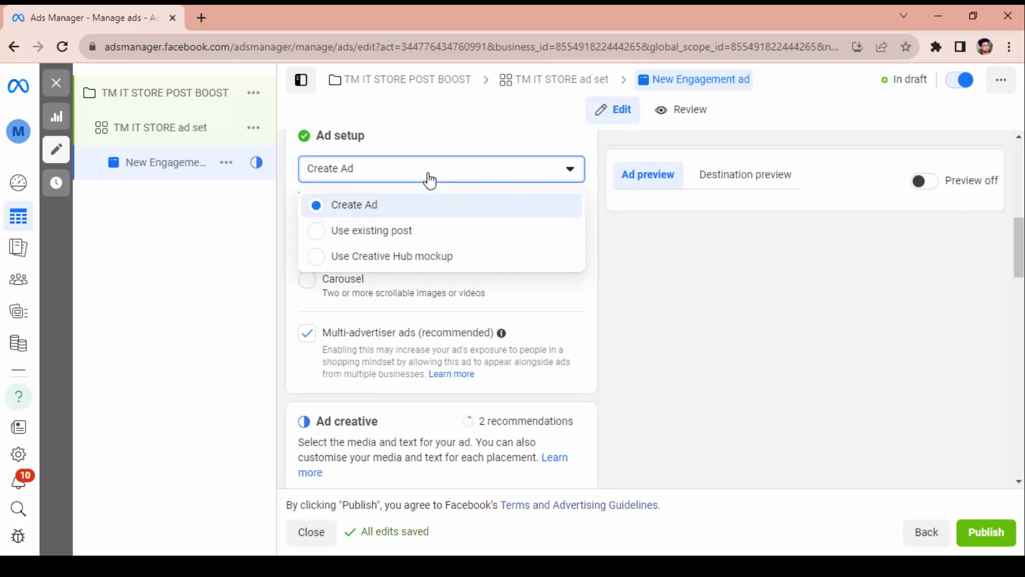
{"action": "left_click", "coordinate": [375, 235]}
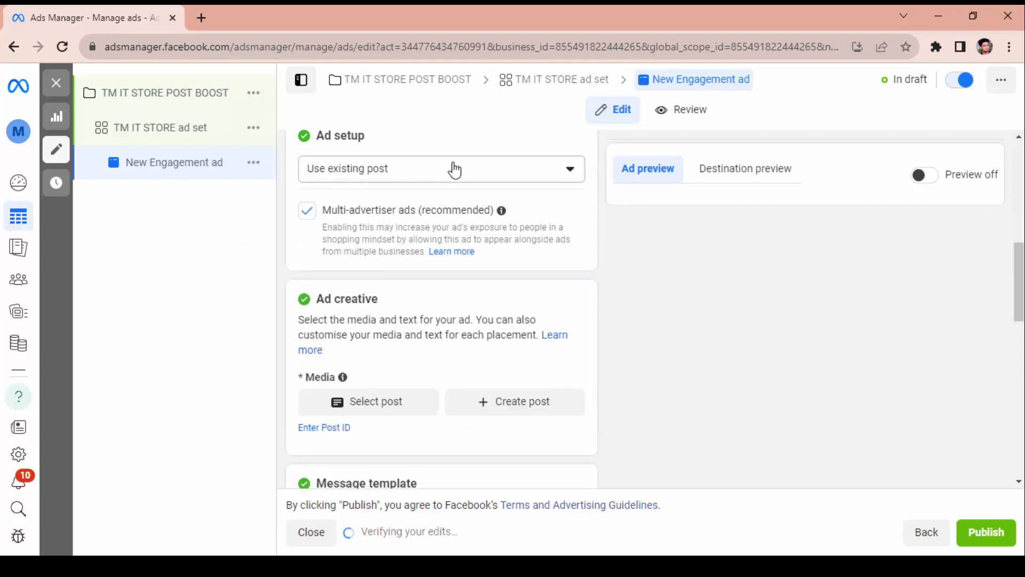
Step: Browse the page's Facebook posts and use the Landing page bangla Tutorial video post of 1 Dec 2023 as the ad's media
{"action": "left_click", "coordinate": [365, 408]}
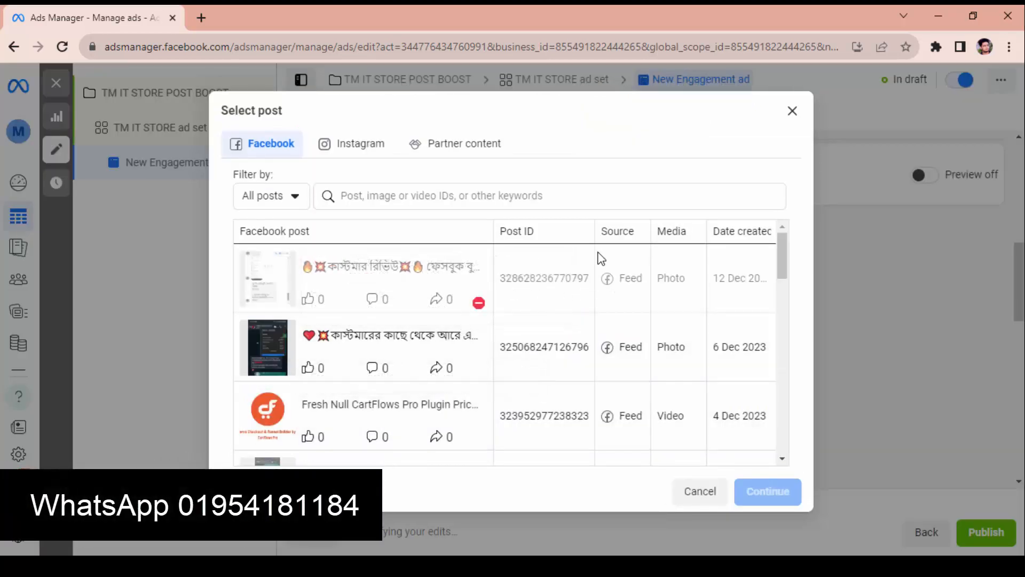
{"action": "scroll", "coordinate": [587, 321], "scroll_direction": "down", "scroll_amount": 2}
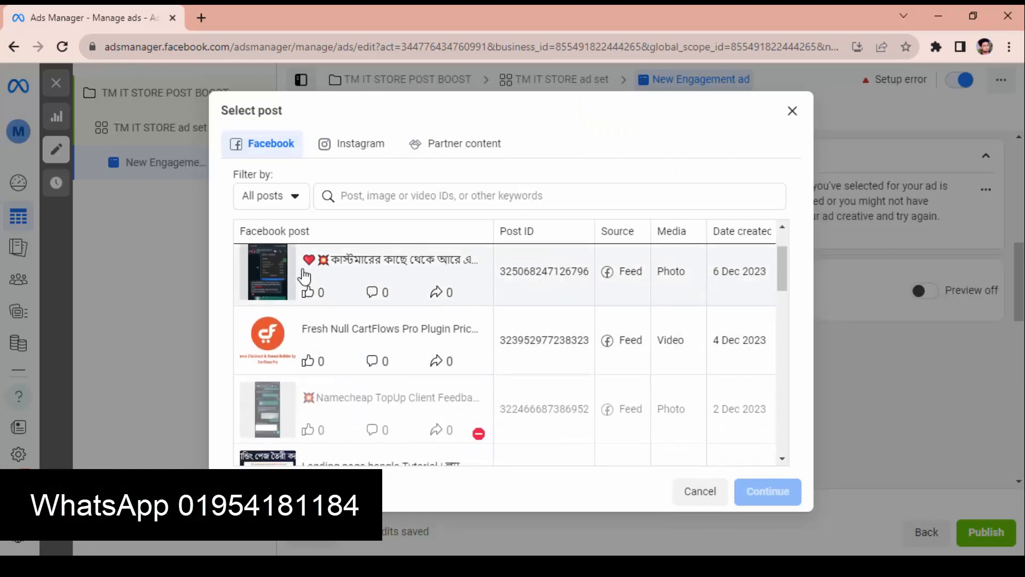
{"action": "scroll", "coordinate": [499, 331], "scroll_direction": "down", "scroll_amount": 3}
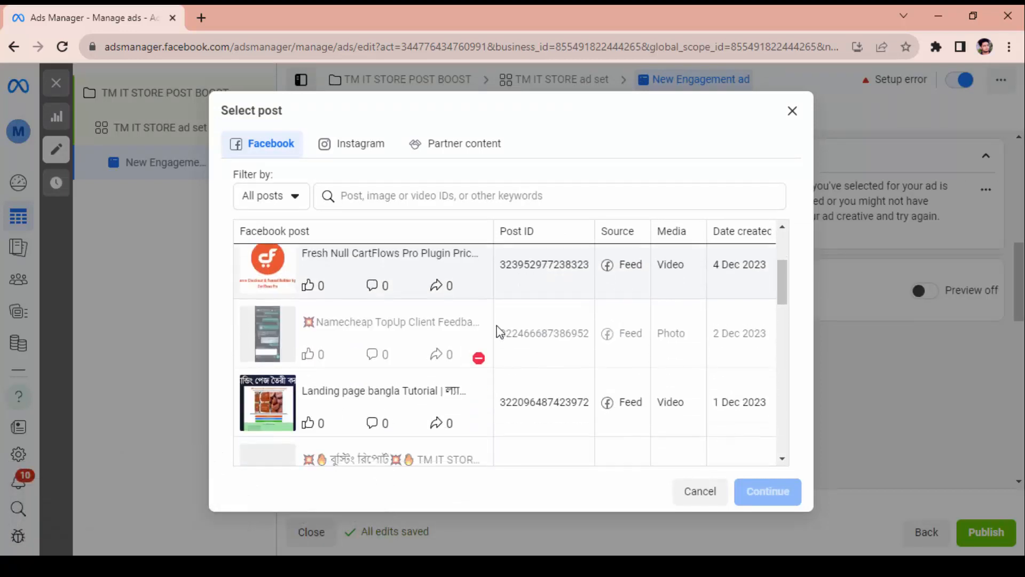
{"action": "scroll", "coordinate": [486, 341], "scroll_direction": "down", "scroll_amount": 5}
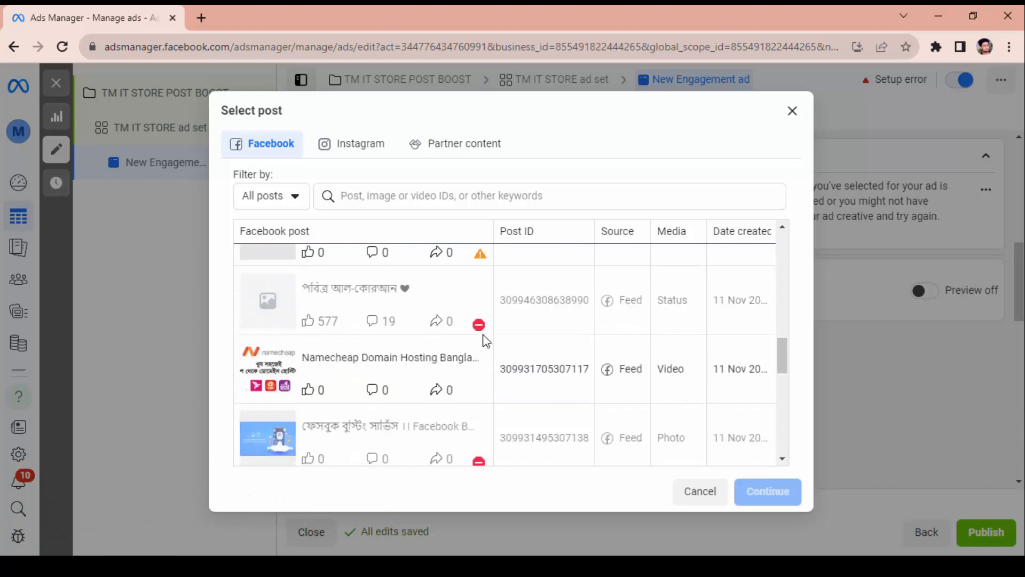
{"action": "scroll", "coordinate": [485, 342], "scroll_direction": "up", "scroll_amount": 5}
{"action": "mouse_move", "coordinate": [480, 284]}
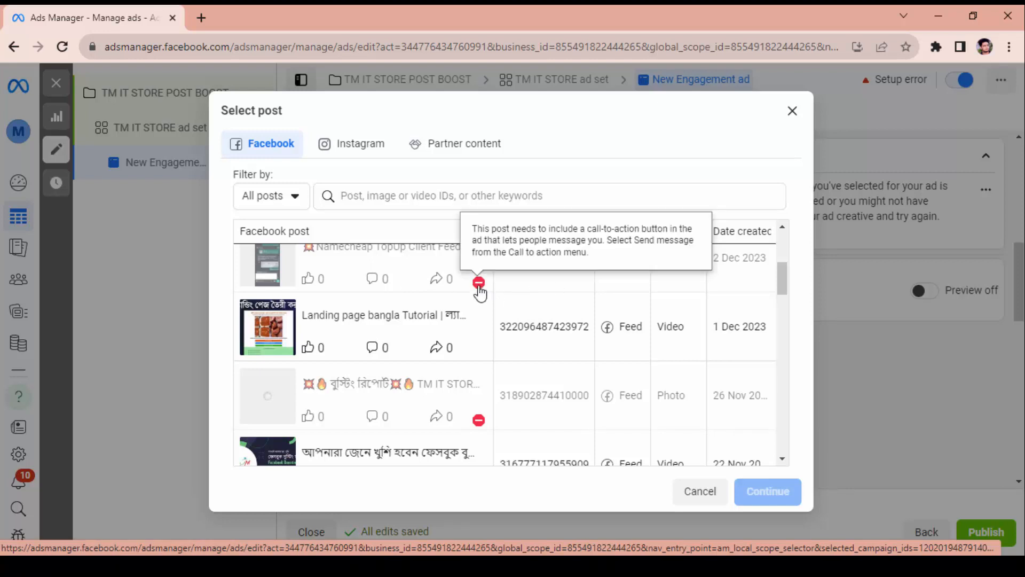
{"action": "scroll", "coordinate": [530, 320], "scroll_direction": "up", "scroll_amount": 4}
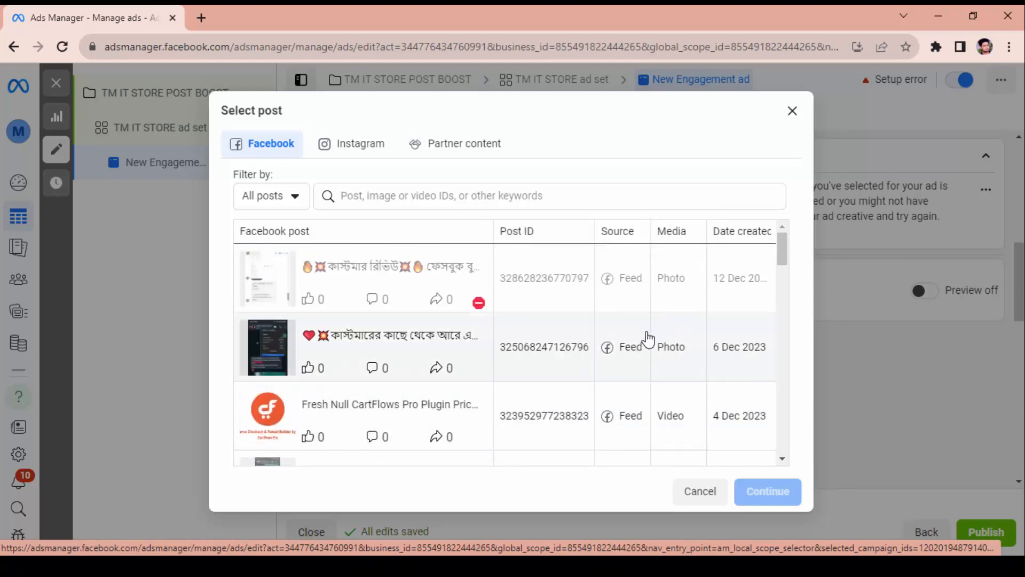
{"action": "scroll", "coordinate": [534, 331], "scroll_direction": "down", "scroll_amount": 5}
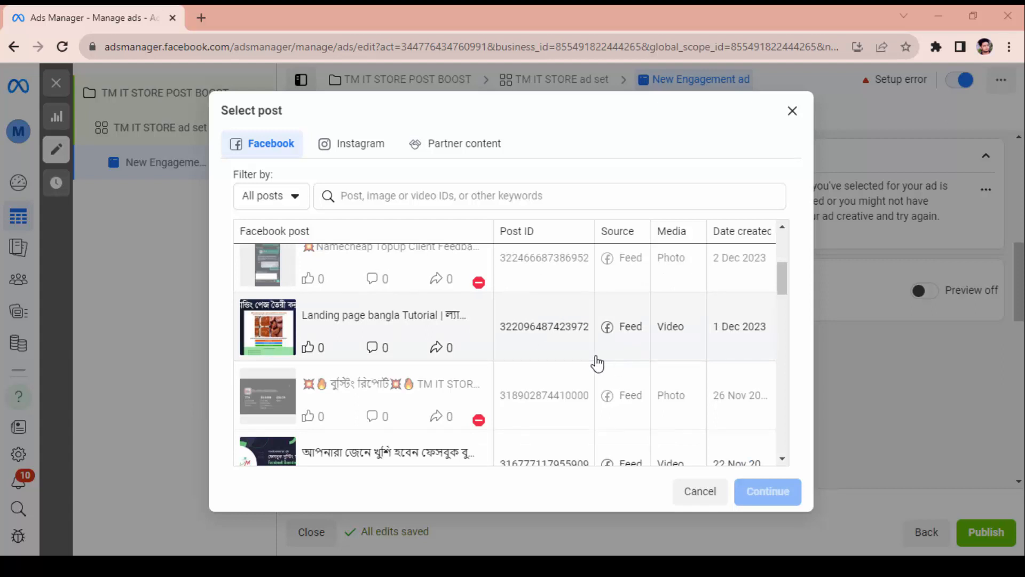
{"action": "left_click", "coordinate": [457, 323]}
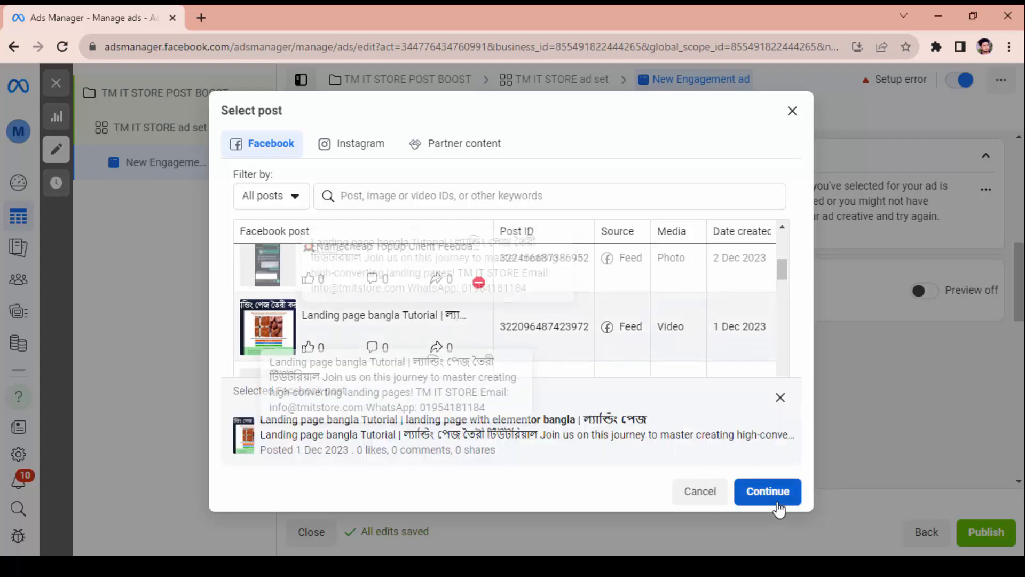
{"action": "left_click", "coordinate": [768, 491]}
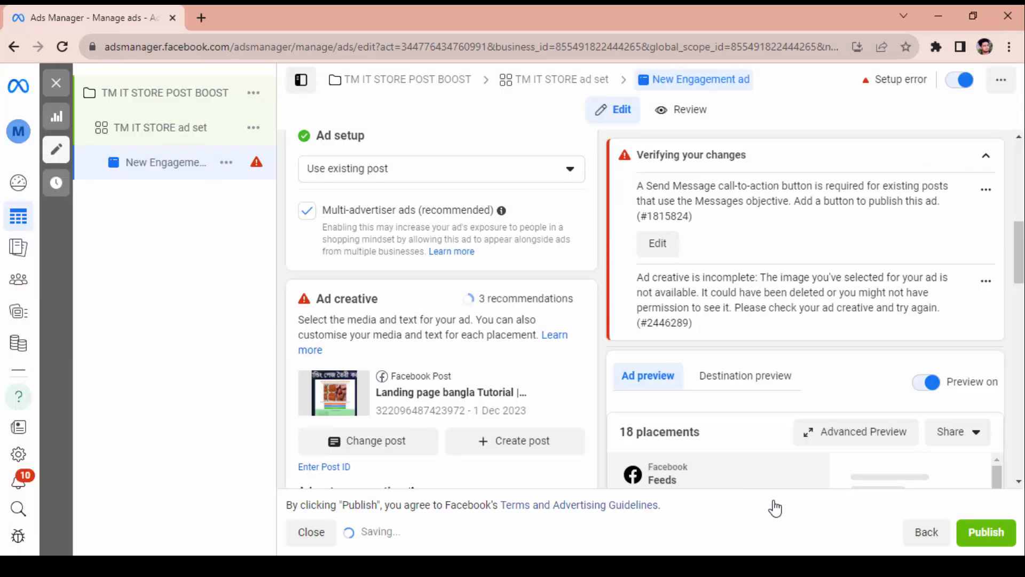
Step: Check the New Engagement ad's creative, call to action, tracking settings and preview against the reported setup error
{"action": "scroll", "coordinate": [709, 364], "scroll_direction": "down", "scroll_amount": 4}
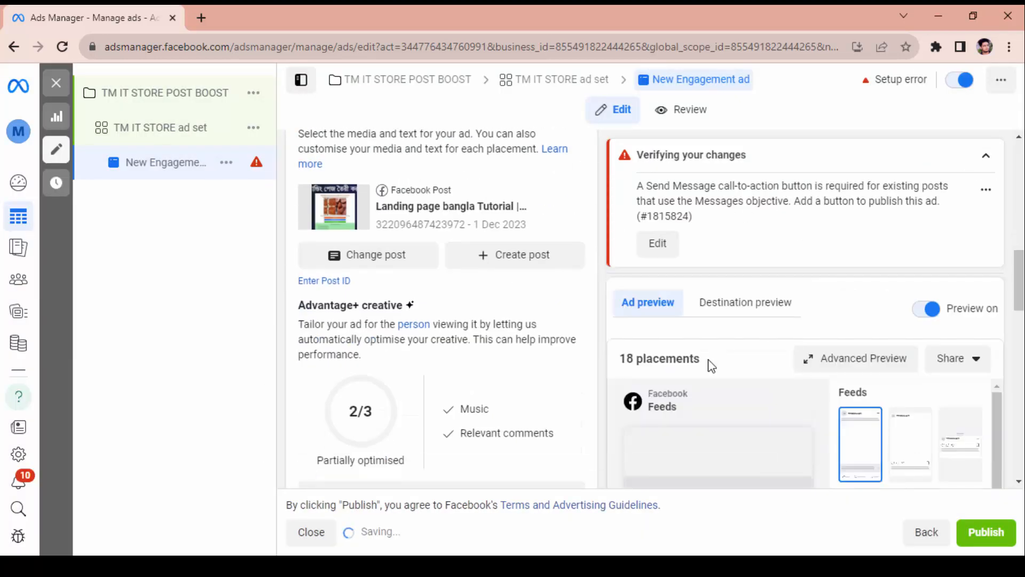
{"action": "scroll", "coordinate": [778, 288], "scroll_direction": "down", "scroll_amount": 10}
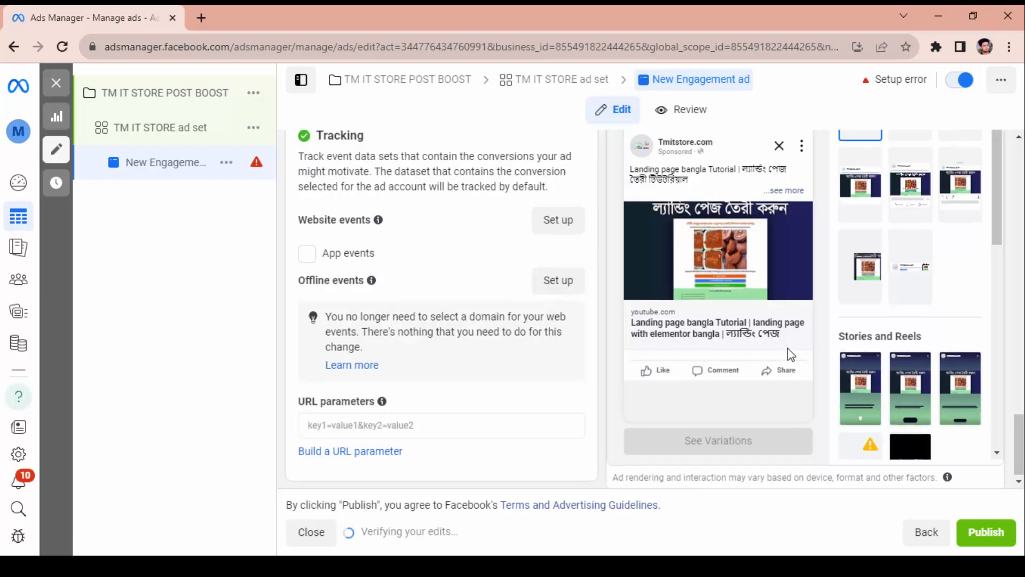
{"action": "scroll", "coordinate": [789, 353], "scroll_direction": "up", "scroll_amount": 5}
{"action": "scroll", "coordinate": [745, 449], "scroll_direction": "up", "scroll_amount": 10}
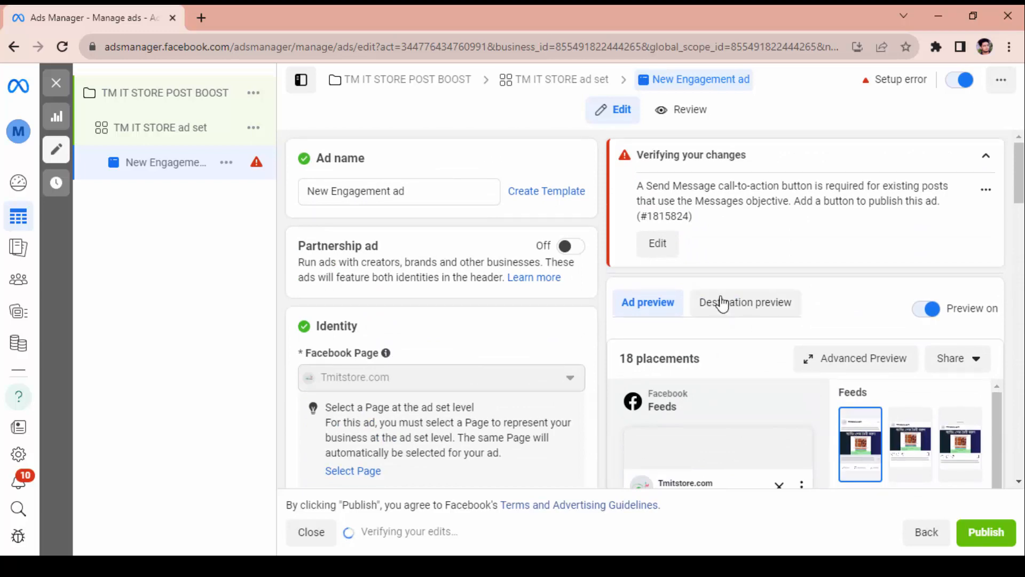
{"action": "scroll", "coordinate": [695, 425], "scroll_direction": "down", "scroll_amount": 10}
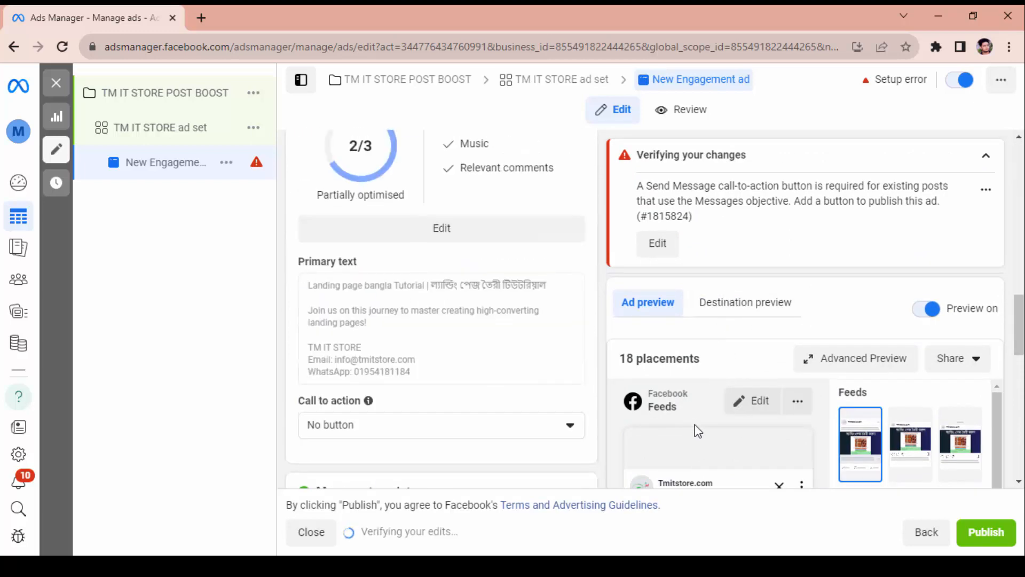
{"action": "scroll", "coordinate": [695, 425], "scroll_direction": "down", "scroll_amount": 5}
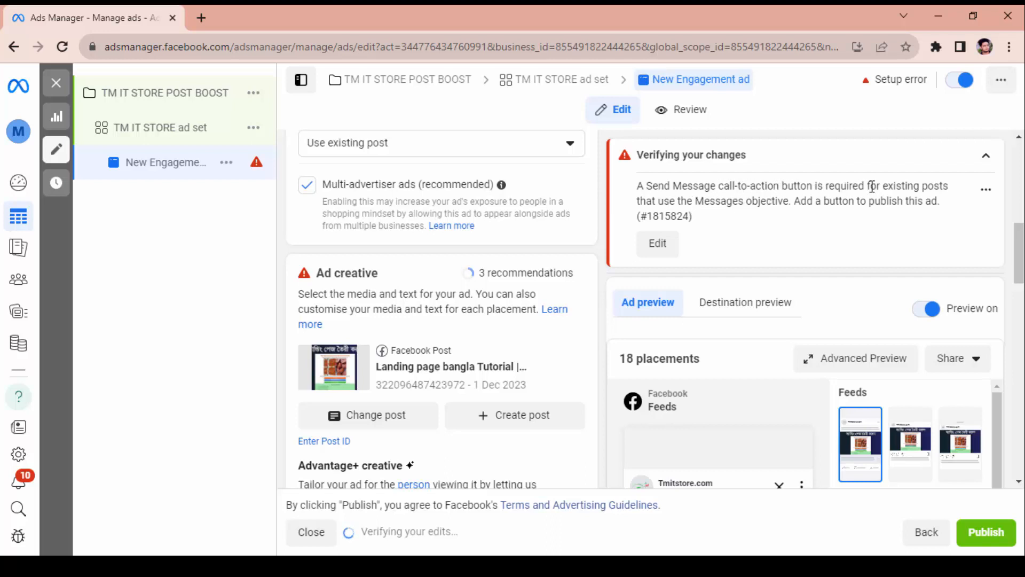
Step: Replace the ad's existing post with the page's customer feedback photo post of 6 Dec 2023
{"action": "left_click", "coordinate": [377, 416]}
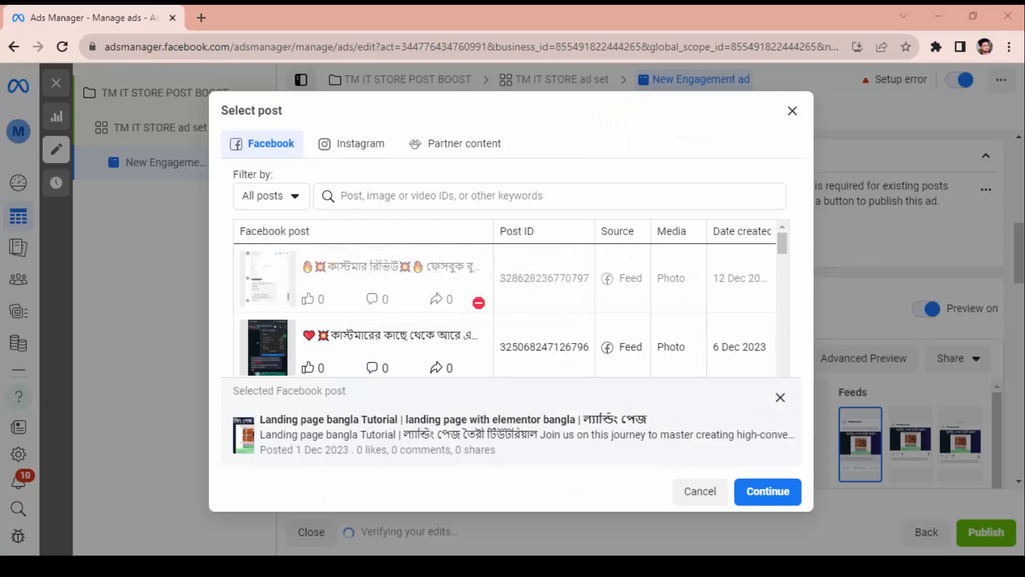
{"action": "left_click", "coordinate": [350, 351]}
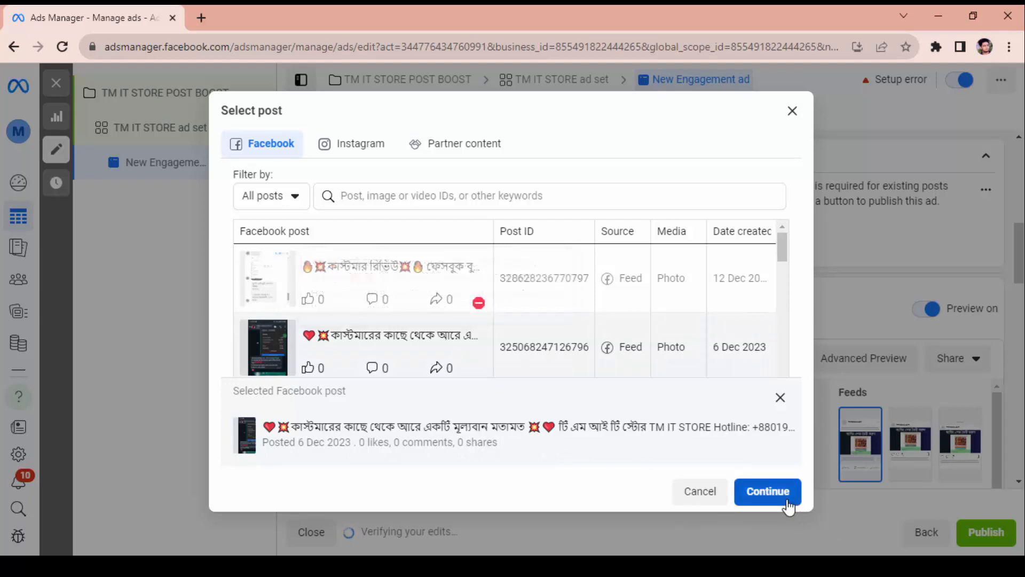
{"action": "left_click", "coordinate": [768, 498]}
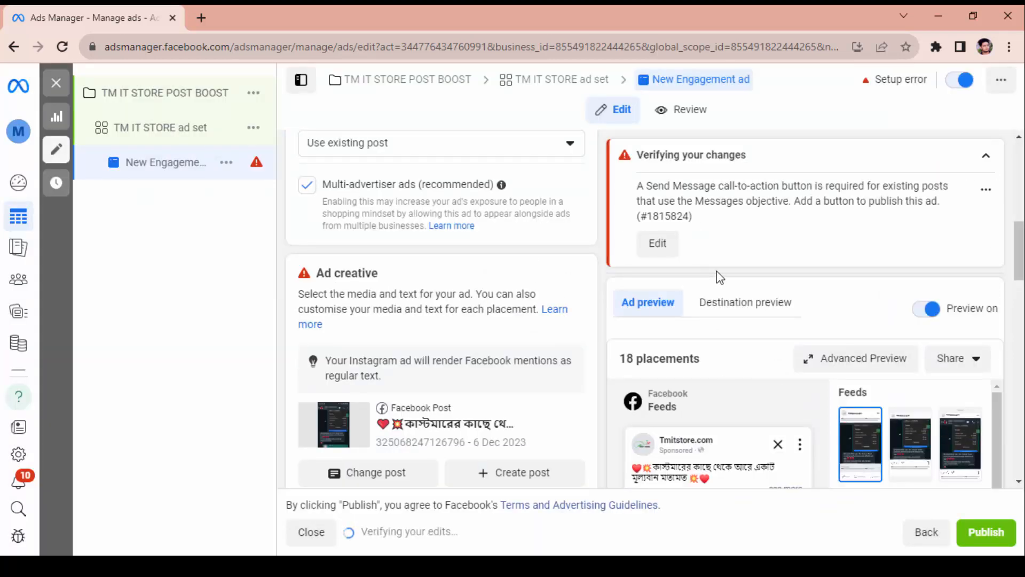
Step: Set the ad's call to action to Send Message and update the original post with that button
{"action": "scroll", "coordinate": [780, 318], "scroll_direction": "down", "scroll_amount": 15}
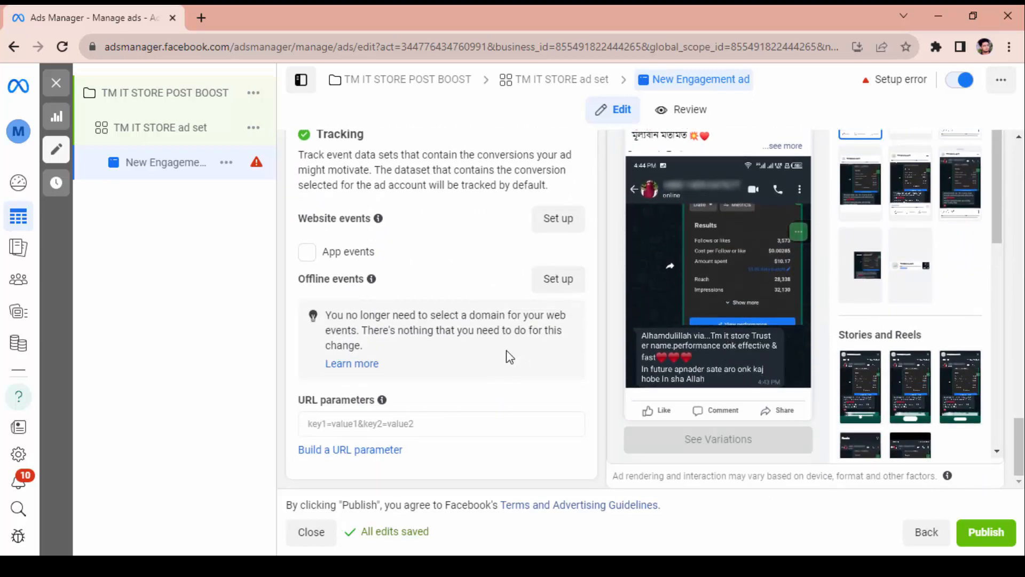
{"action": "scroll", "coordinate": [506, 350], "scroll_direction": "up", "scroll_amount": 10}
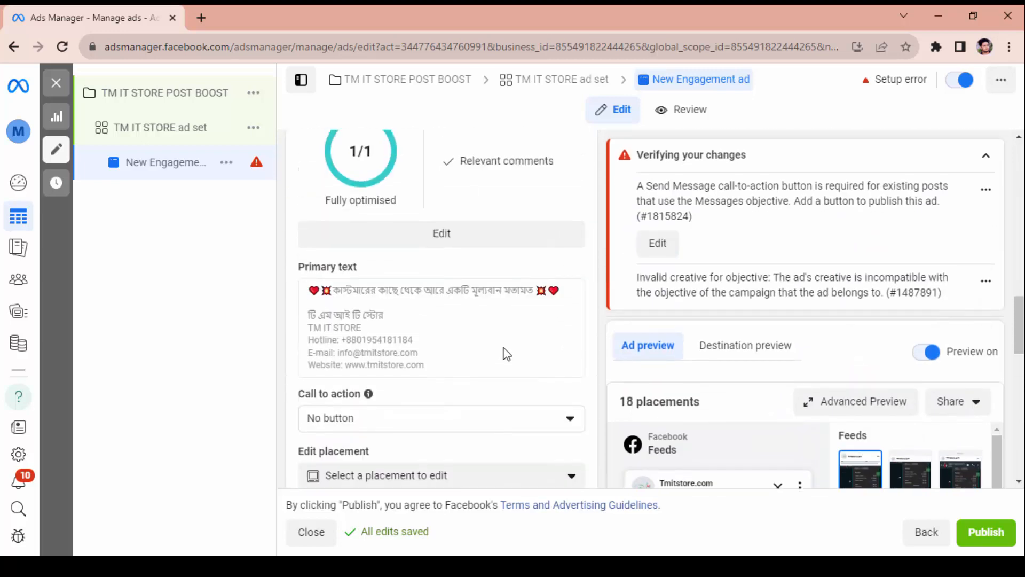
{"action": "left_click", "coordinate": [499, 420]}
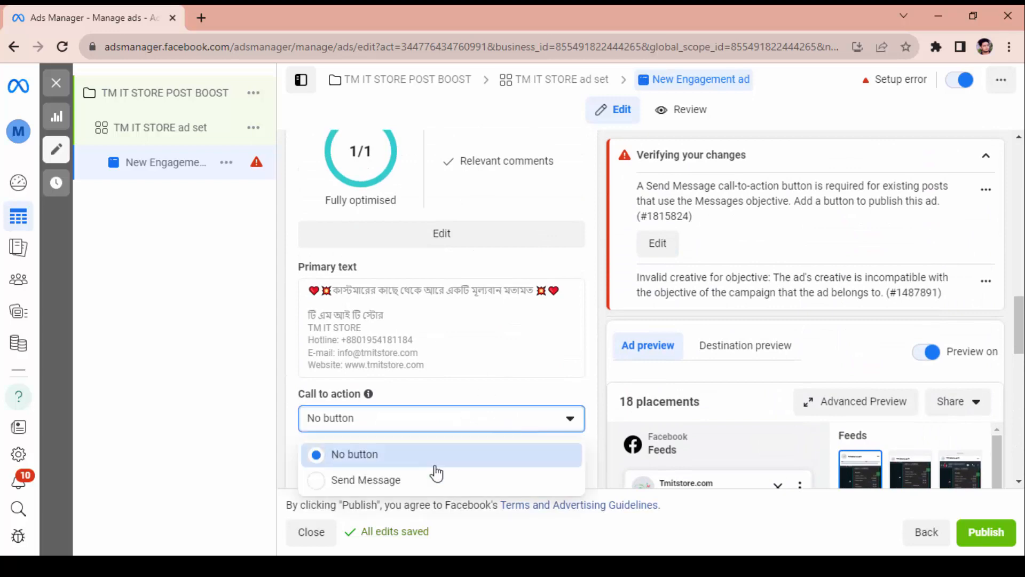
{"action": "left_click", "coordinate": [422, 483]}
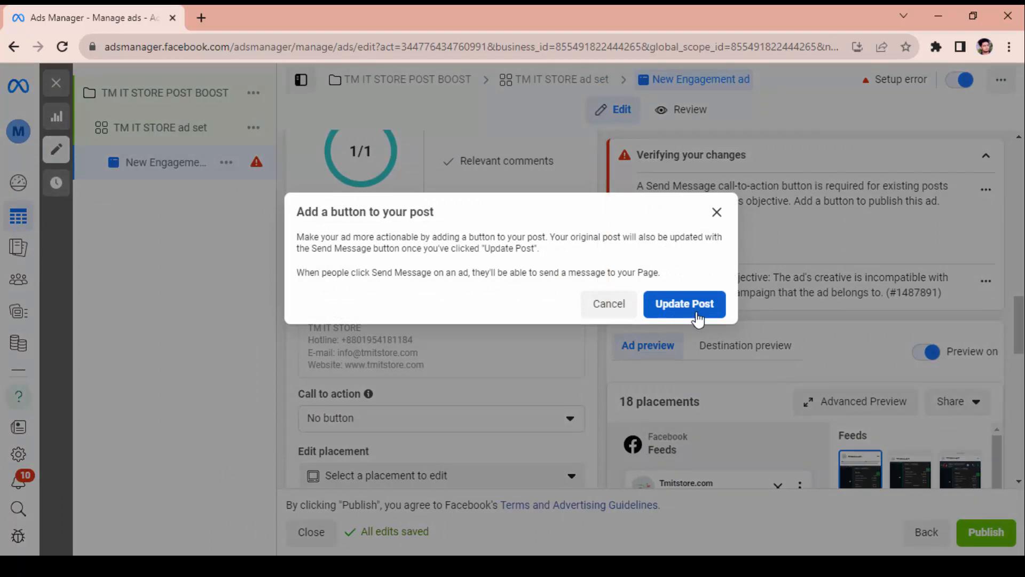
{"action": "left_click", "coordinate": [689, 319]}
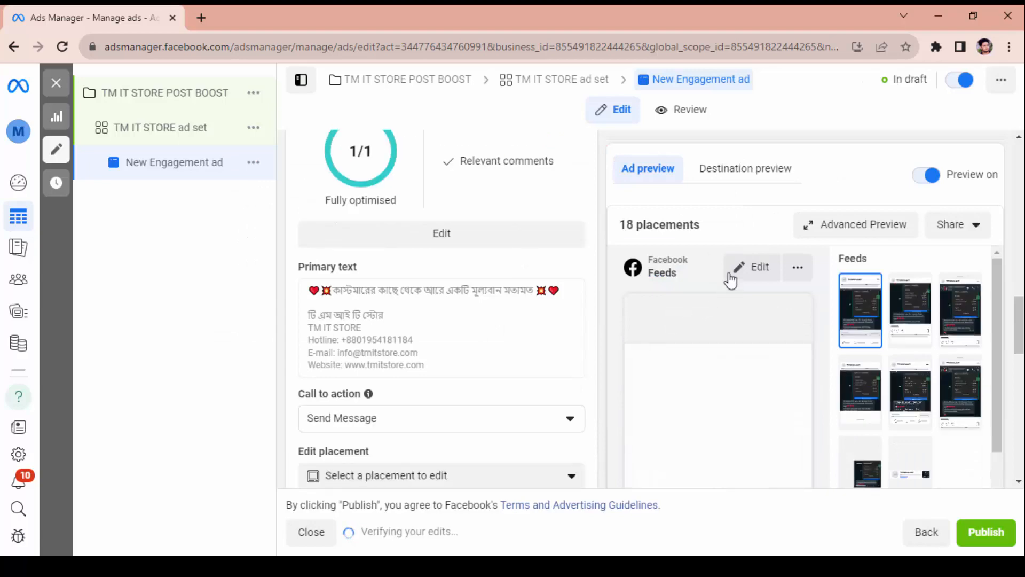
Step: Review the ad's message template, tracking settings, creative and placement previews before publishing
{"action": "scroll", "coordinate": [742, 233], "scroll_direction": "down", "scroll_amount": 6}
{"action": "scroll", "coordinate": [837, 277], "scroll_direction": "down", "scroll_amount": 5}
{"action": "scroll", "coordinate": [715, 361], "scroll_direction": "down", "scroll_amount": 1}
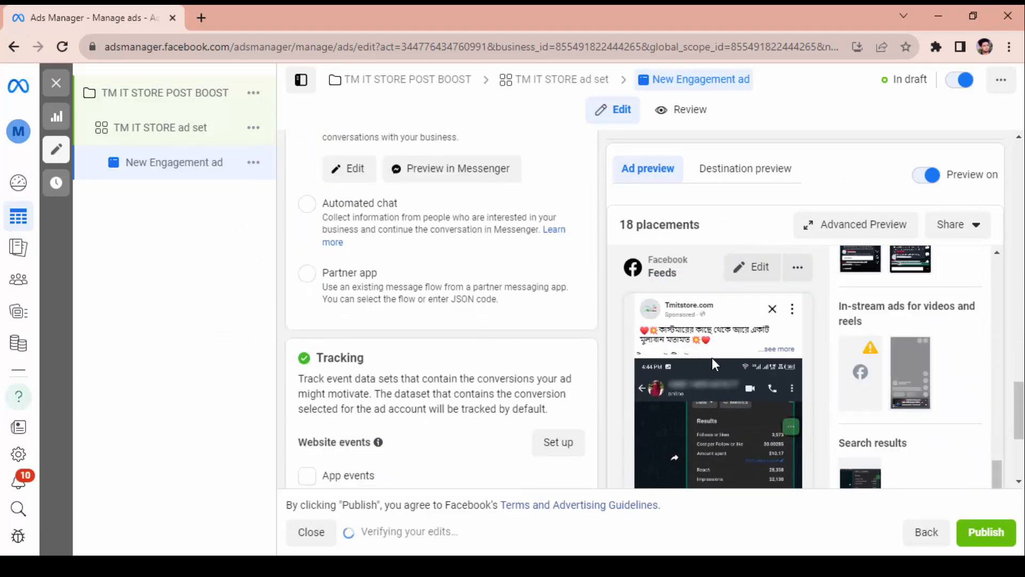
{"action": "scroll", "coordinate": [712, 357], "scroll_direction": "down", "scroll_amount": 4}
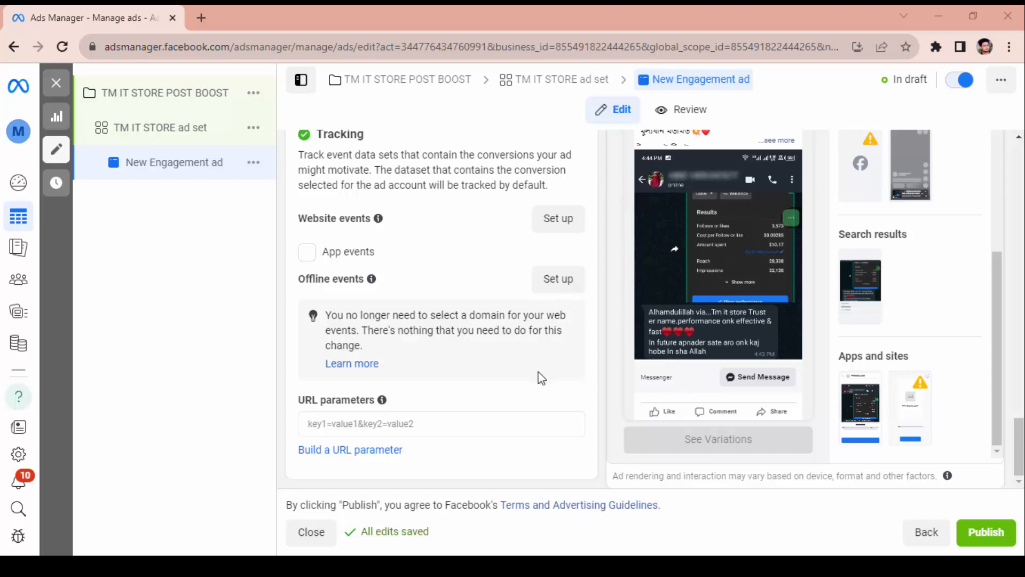
{"action": "scroll", "coordinate": [433, 409], "scroll_direction": "up", "scroll_amount": 10}
{"action": "scroll", "coordinate": [439, 414], "scroll_direction": "down", "scroll_amount": 8}
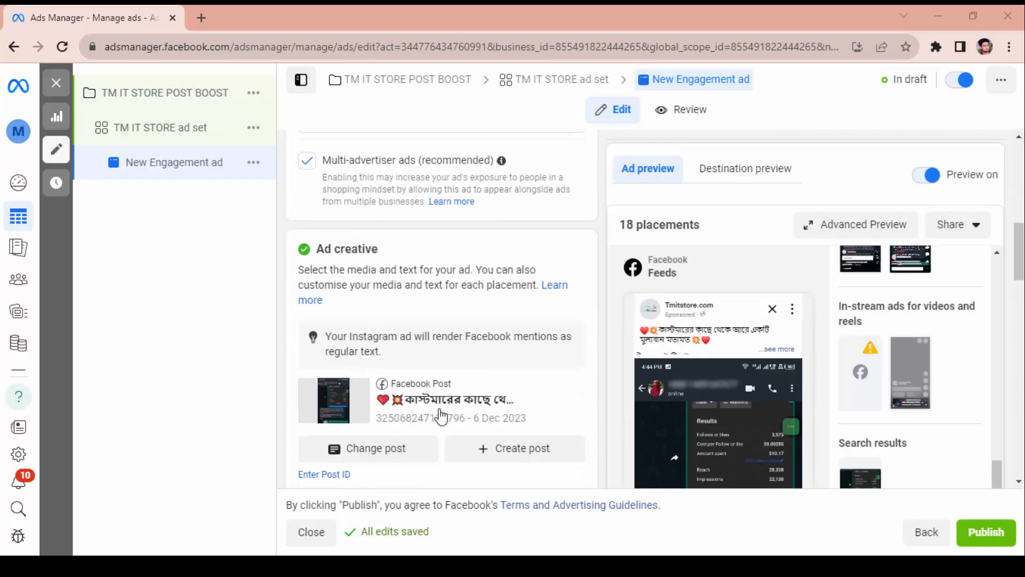
{"action": "scroll", "coordinate": [434, 414], "scroll_direction": "up", "scroll_amount": 2}
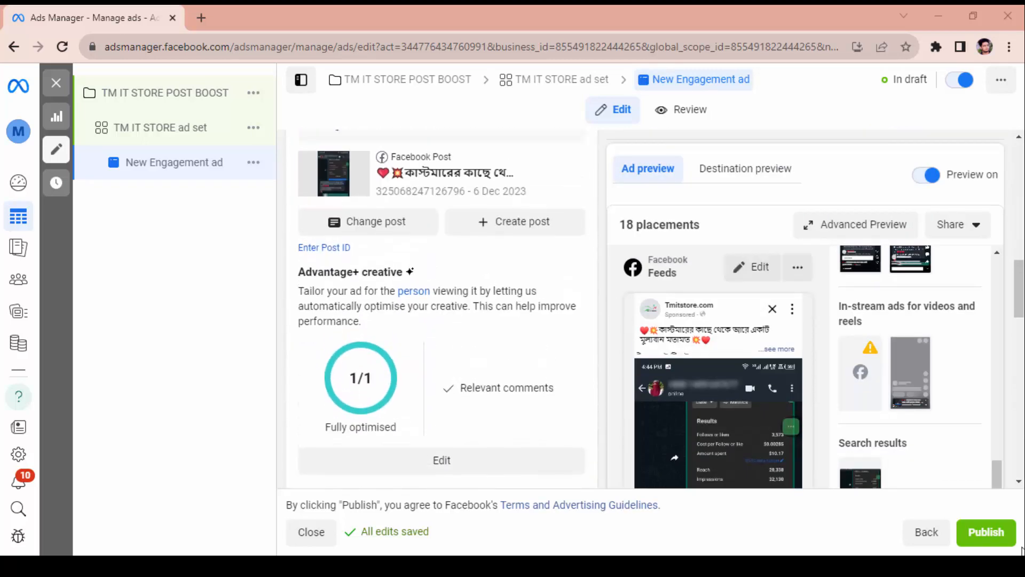